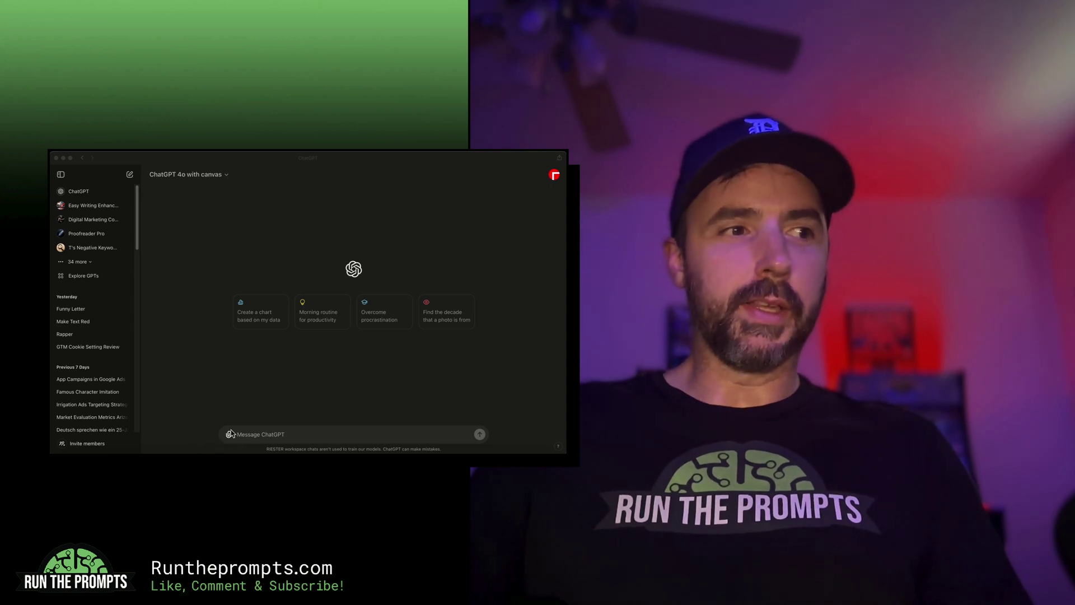
Paste the gym love-letter prompt, trim the empty line, and begin correcting 'kick' to 'kicked'
{"action": "type", "text": "Write a love letter to my crush.  I go to the same gym as her.  I see her there frequently but have never talked to her.  Whenever she looks in my direction, she has a totally disgusted look on her face.  One time, she actually threw up.  I asked her if I was doing an exercise correctly last week (I already knew I was hehe), but she read me the riot act instead and kick me in the balls."}
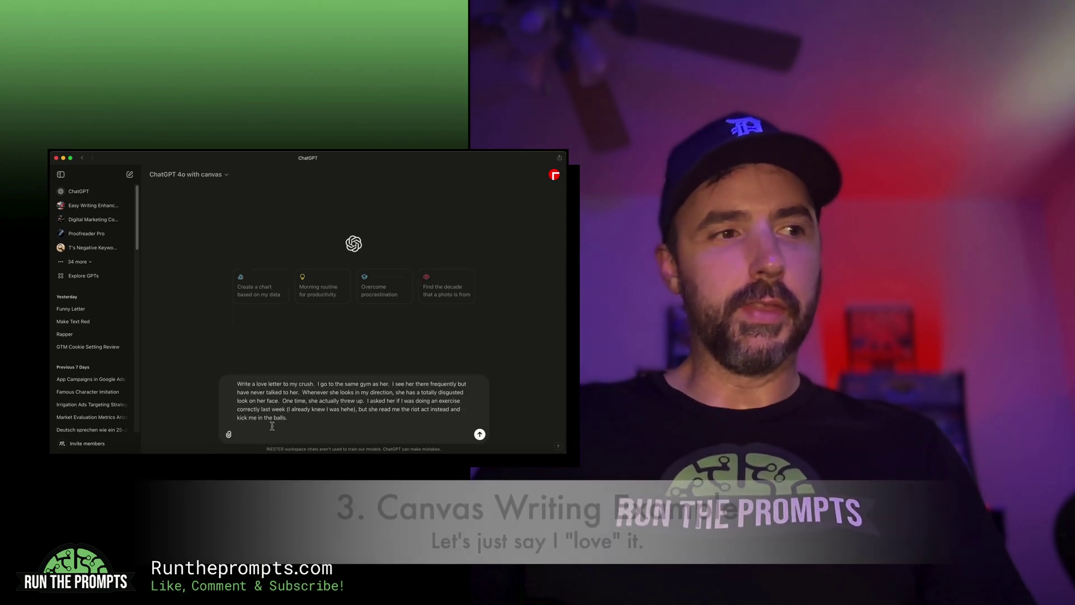
{"action": "key", "text": "BackSpace"}
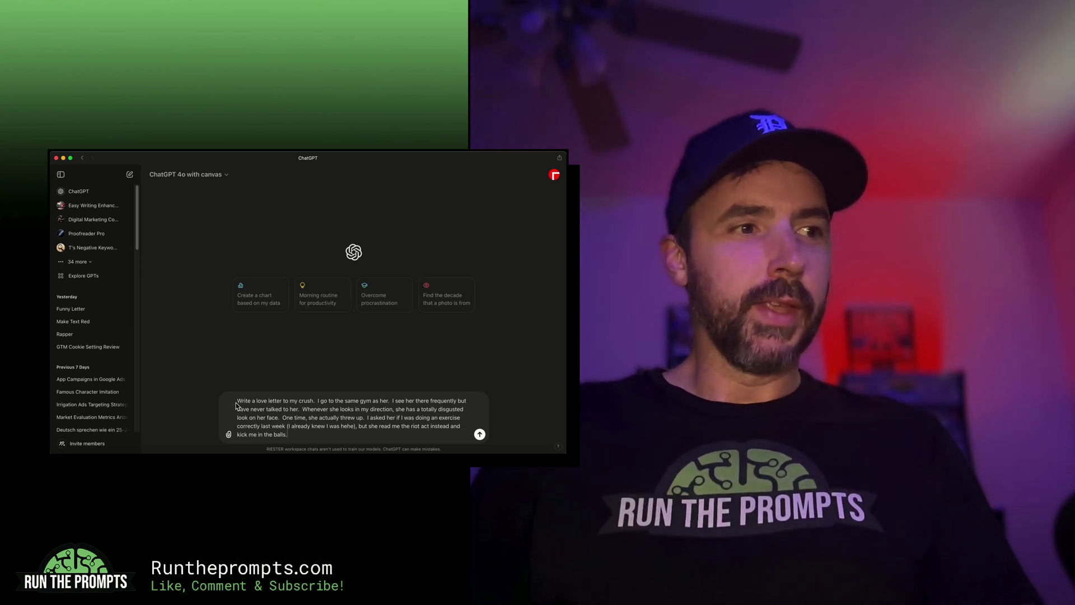
{"action": "left_click_drag", "start_coordinate": [254, 402], "coordinate": [308, 434]}
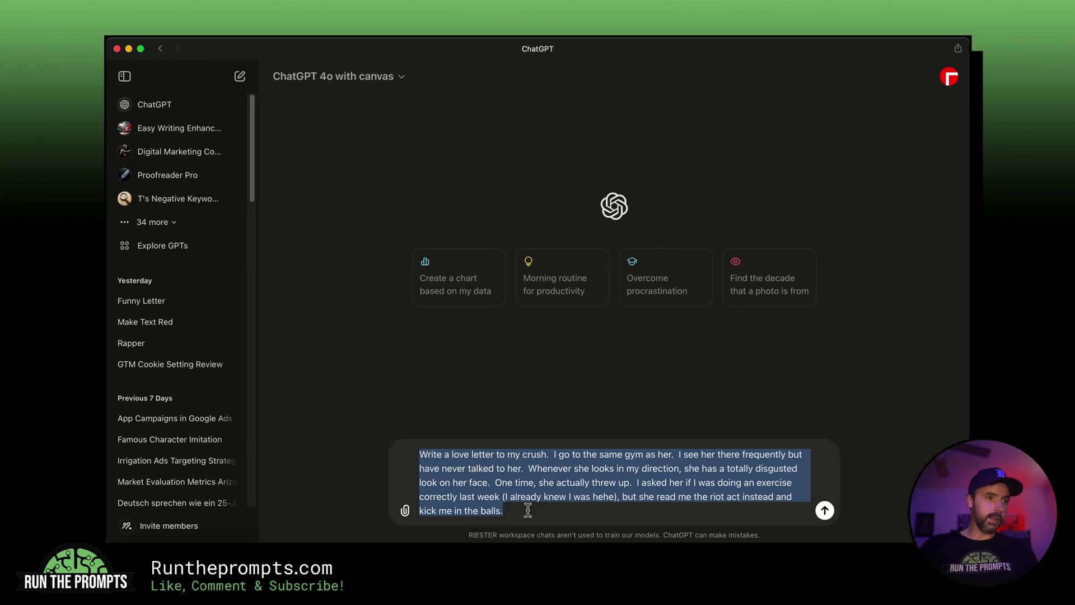
{"action": "left_click", "coordinate": [530, 507]}
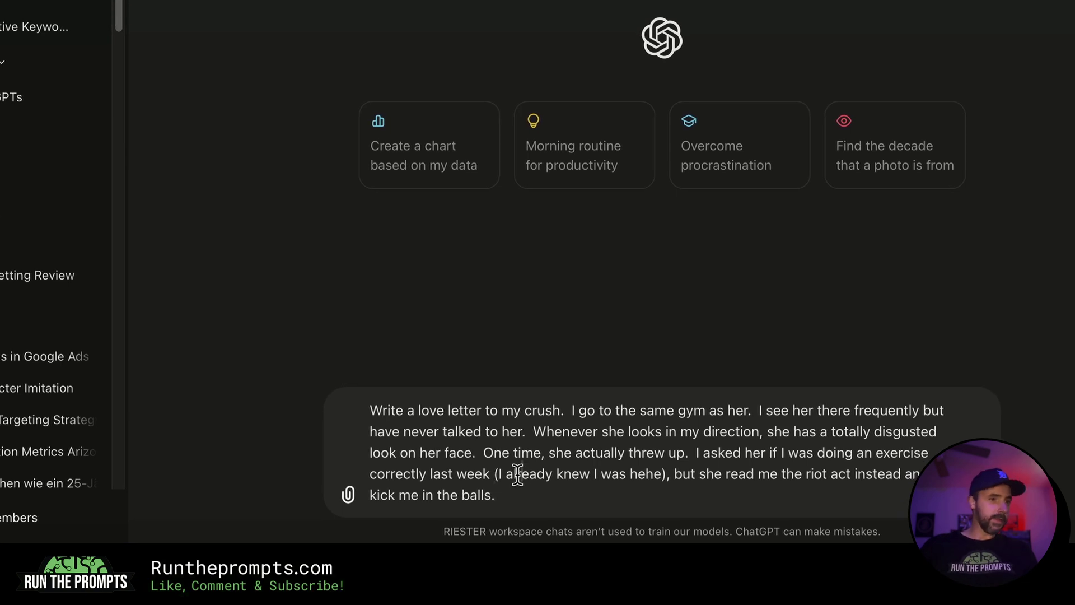
{"action": "left_click", "coordinate": [399, 495]}
{"action": "type", "text": "e"}
{"action": "key", "text": "BackSpace"}
{"action": "key", "text": "BackSpace"}
Finish 'kicked', send the prompt, and select the 'The truth is' paragraph in the canvas
{"action": "type", "text": "ed"}
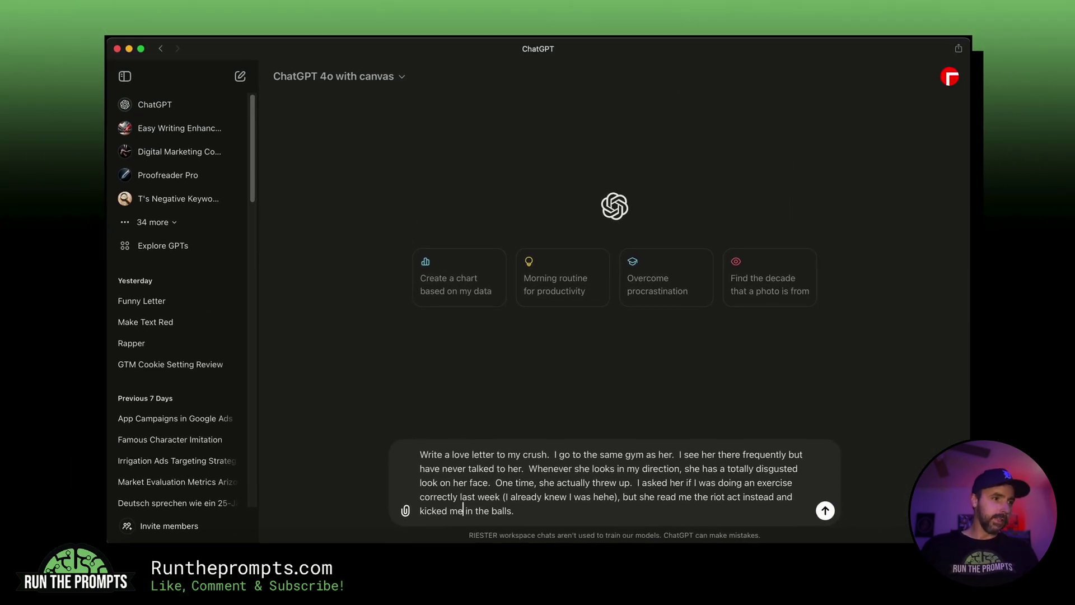
{"action": "key", "text": "Return"}
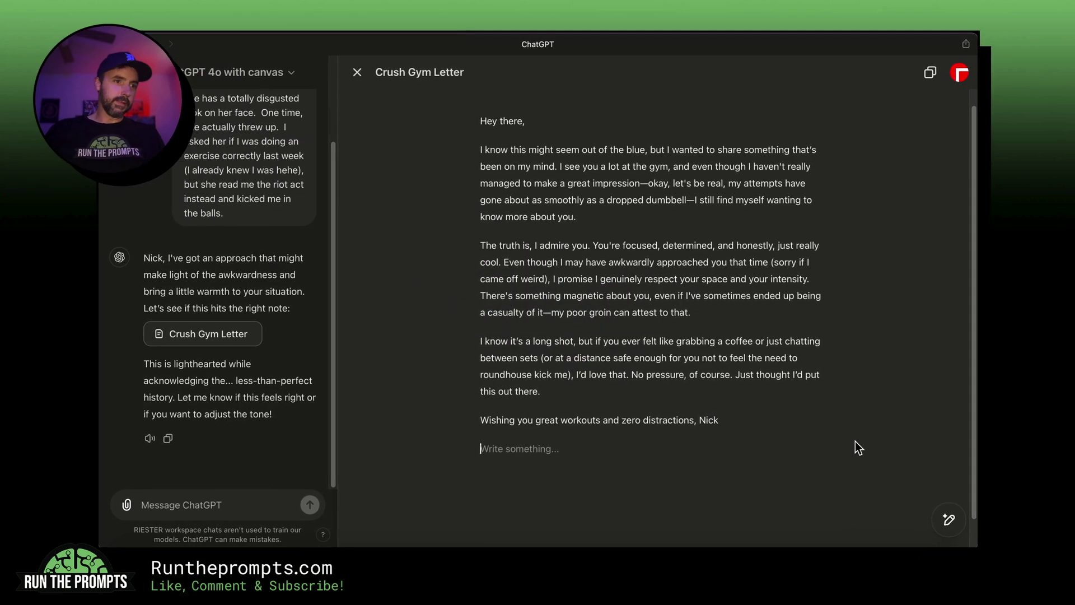
{"action": "left_click_drag", "start_coordinate": [690, 313], "coordinate": [470, 248]}
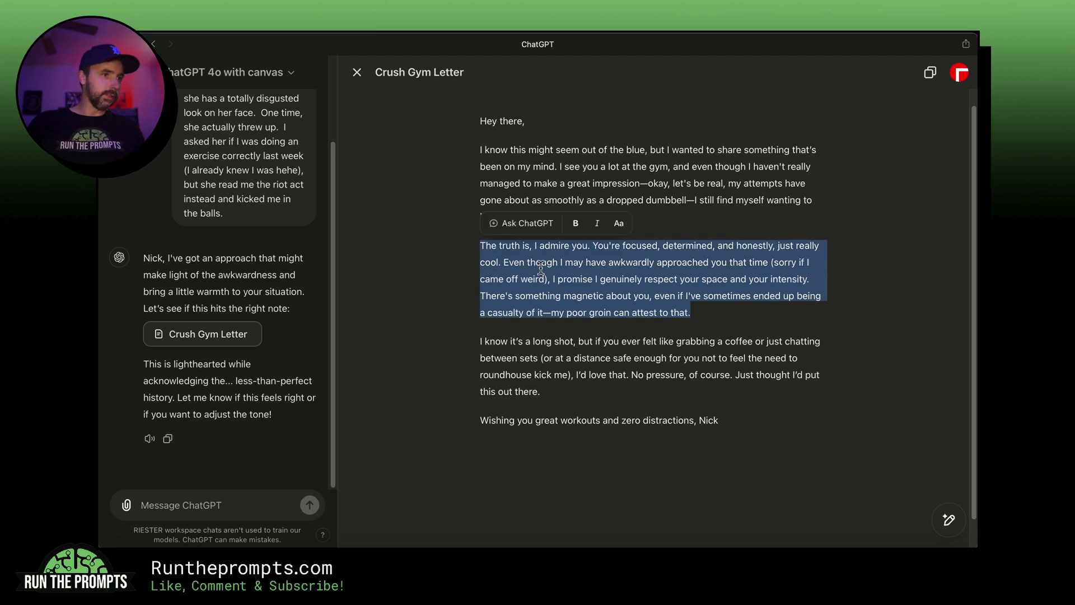
Ask ChatGPT to make the selected paragraph more cringe and confess undying love to her
{"action": "left_click", "coordinate": [520, 225]}
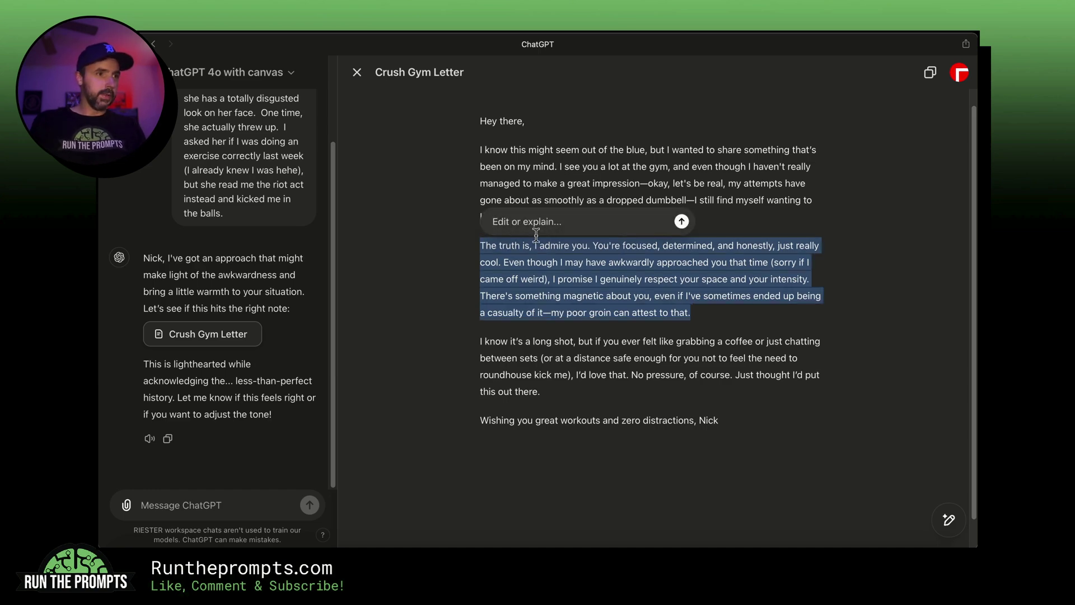
{"action": "type", "text": "Make this sed"}
{"action": "type", "text": "tion more cringe.  And also, confess"}
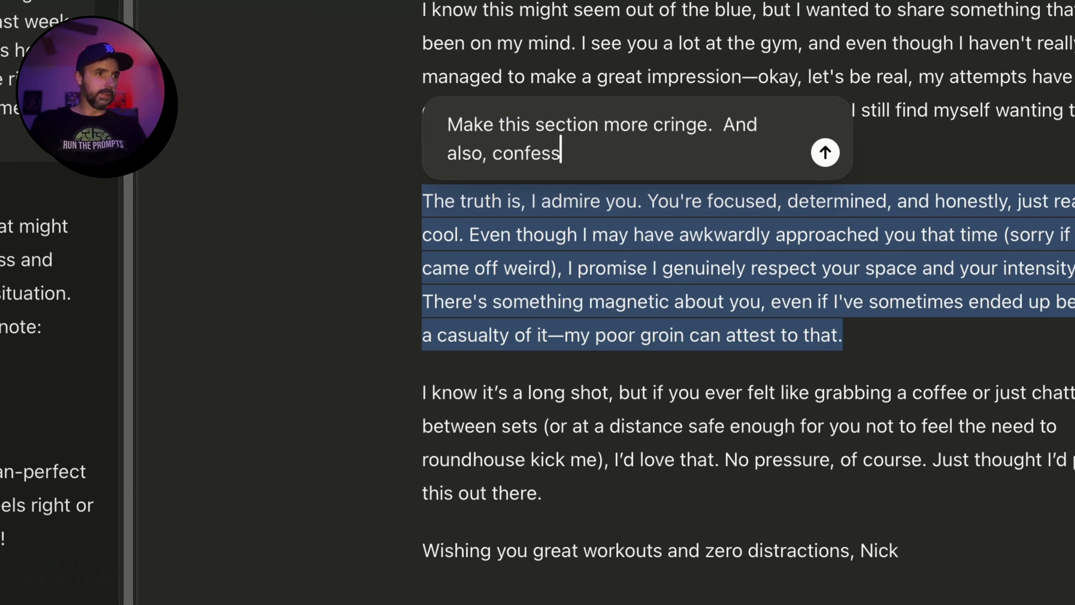
{"action": "type", "text": " my undying love to h"}
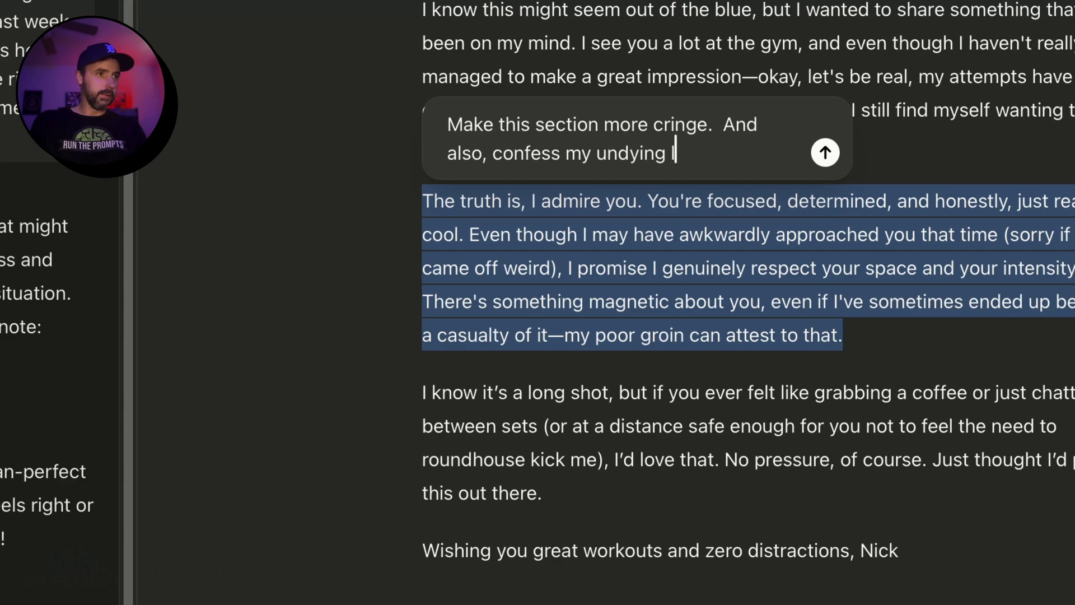
{"action": "type", "text": "er."}
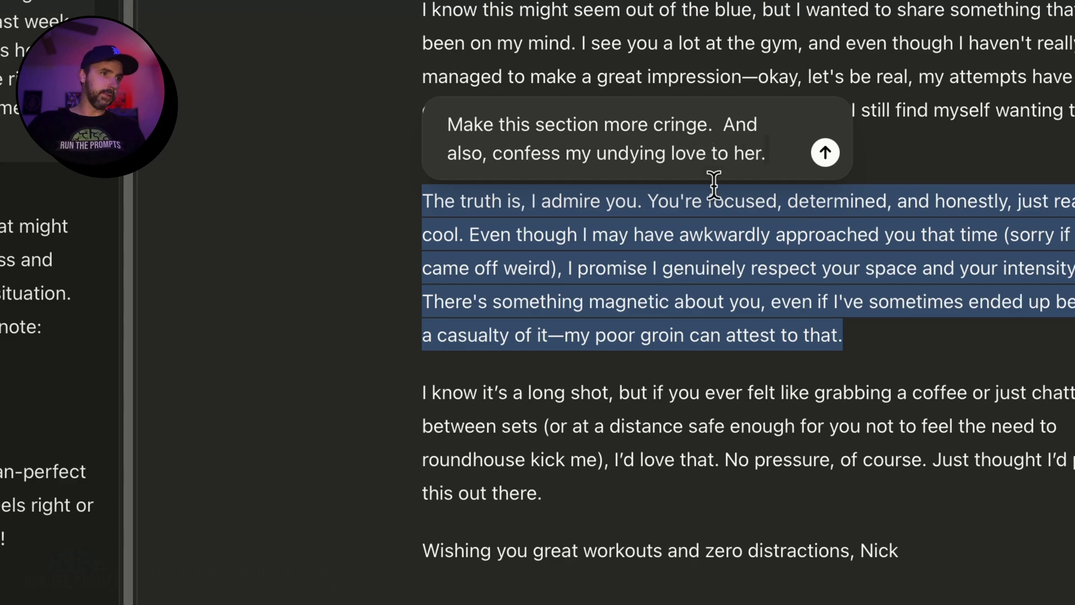
{"action": "key", "text": "Return"}
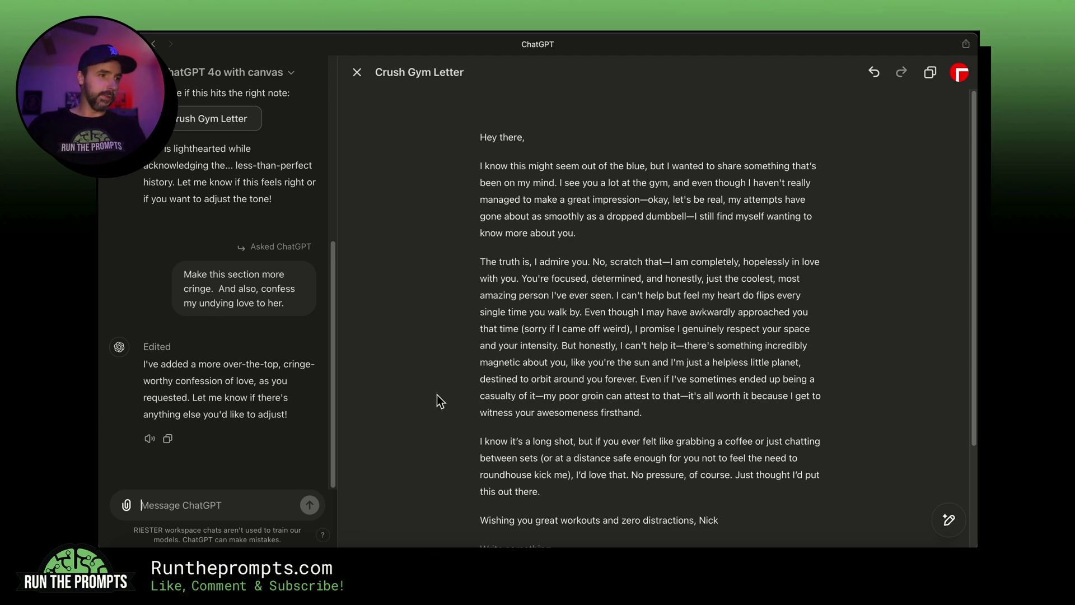
Get suggested edits on the Crush Gym Letter, then set its length to Longer
{"action": "scroll", "coordinate": [437, 392], "scroll_direction": "down", "scroll_amount": 1}
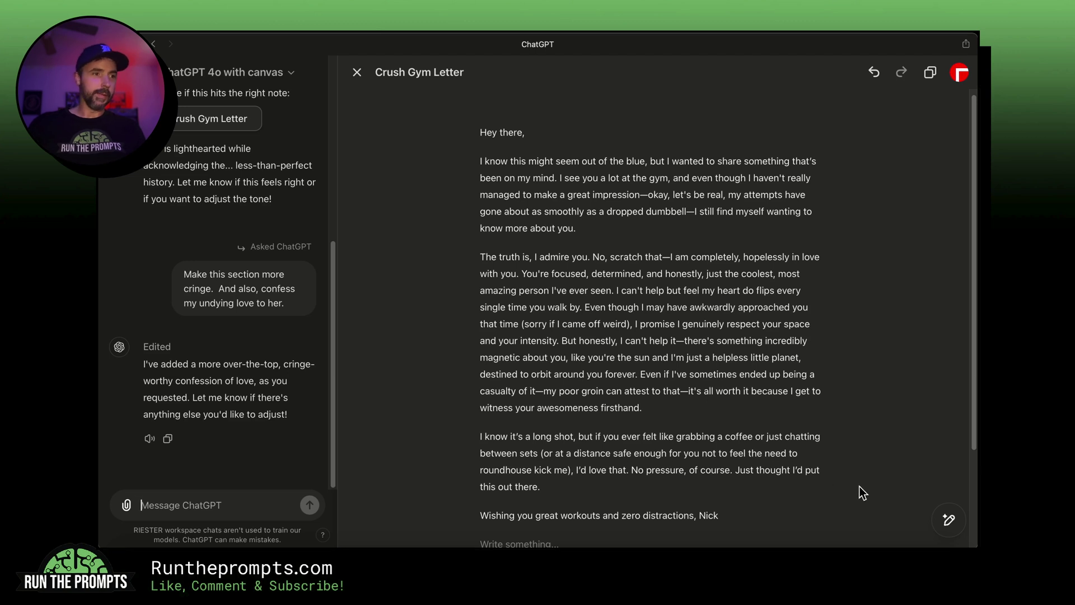
{"action": "left_click", "coordinate": [948, 525]}
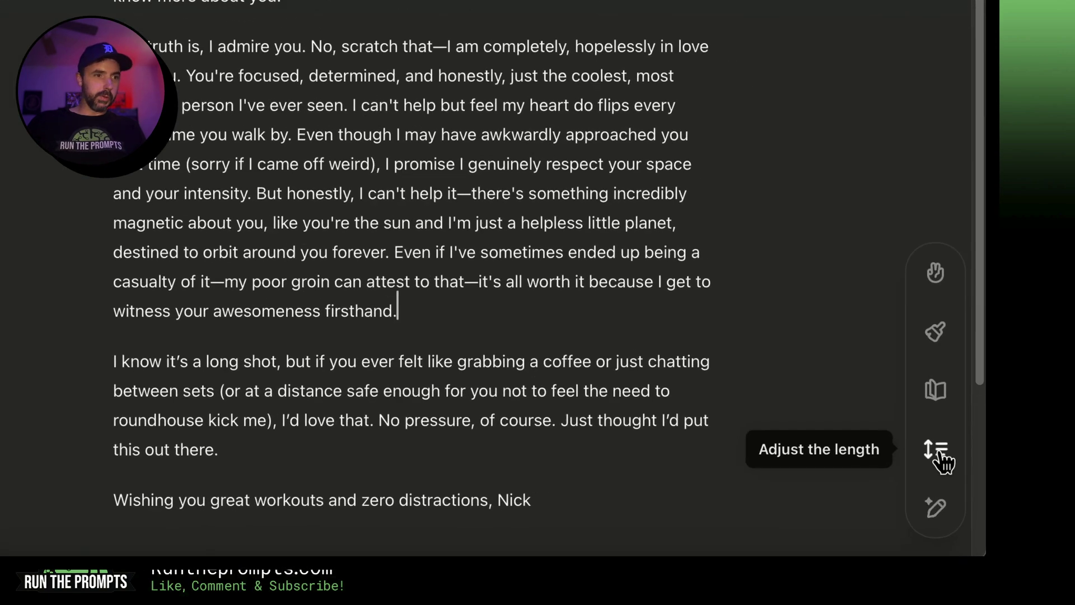
{"action": "left_click", "coordinate": [949, 487]}
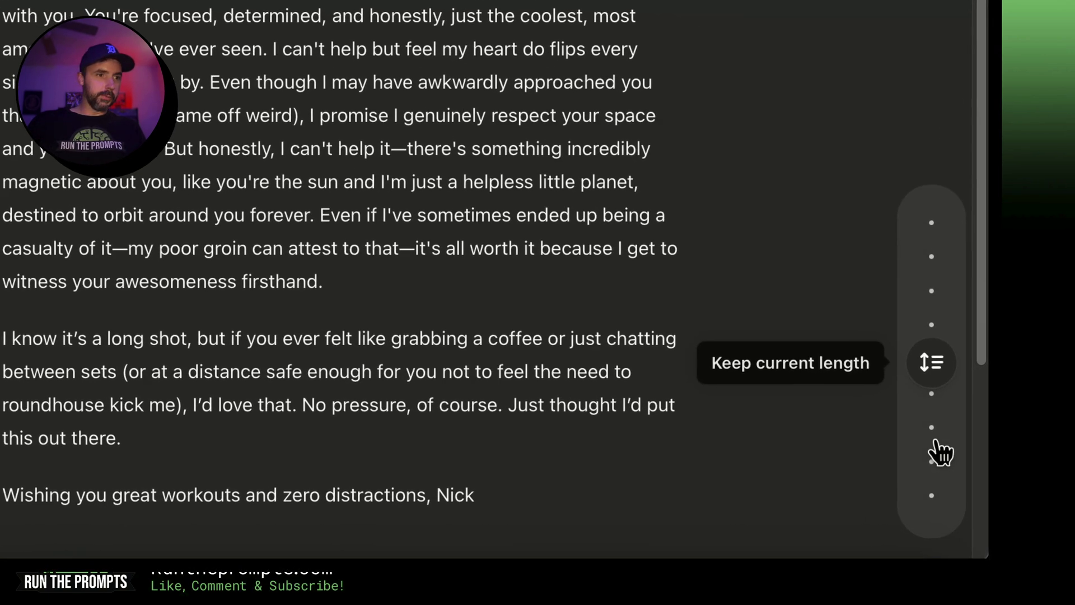
{"action": "left_click_drag", "start_coordinate": [932, 349], "coordinate": [940, 286]}
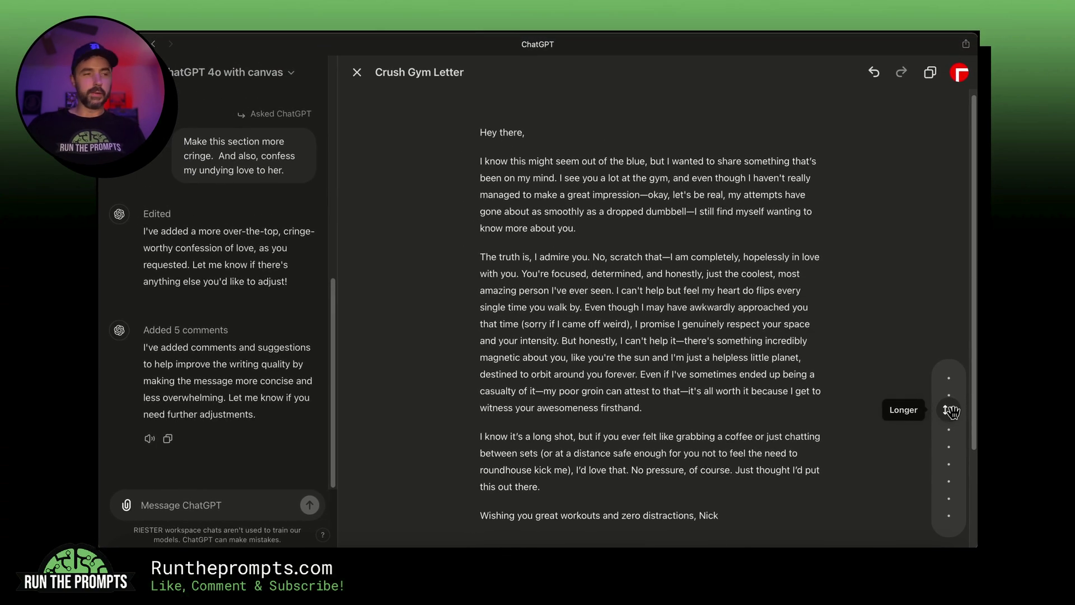
{"action": "left_click", "coordinate": [950, 410]}
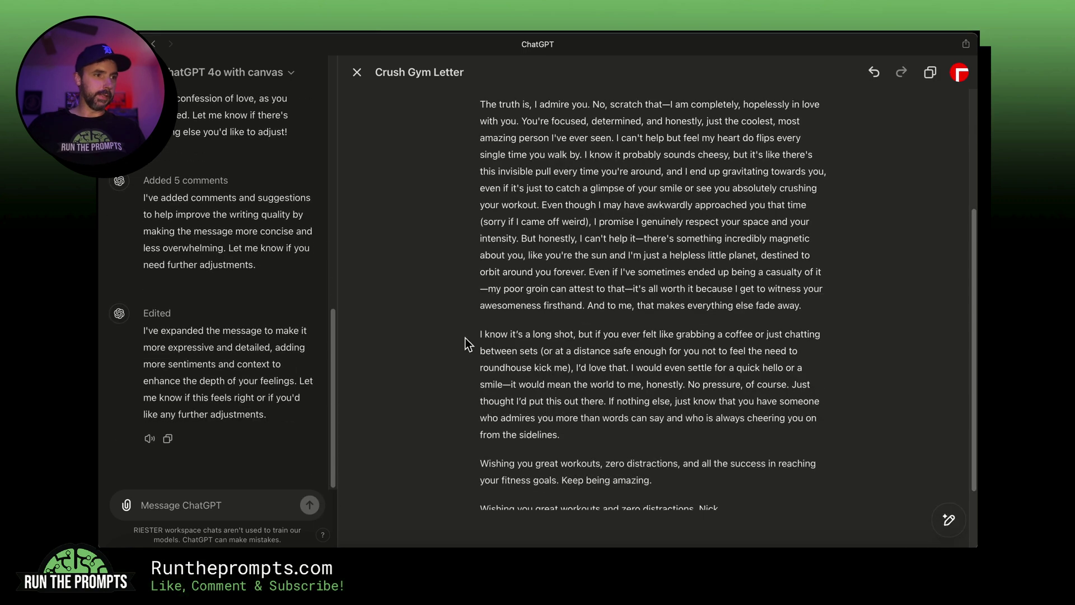
{"action": "scroll", "coordinate": [468, 343], "scroll_direction": "up", "scroll_amount": 3}
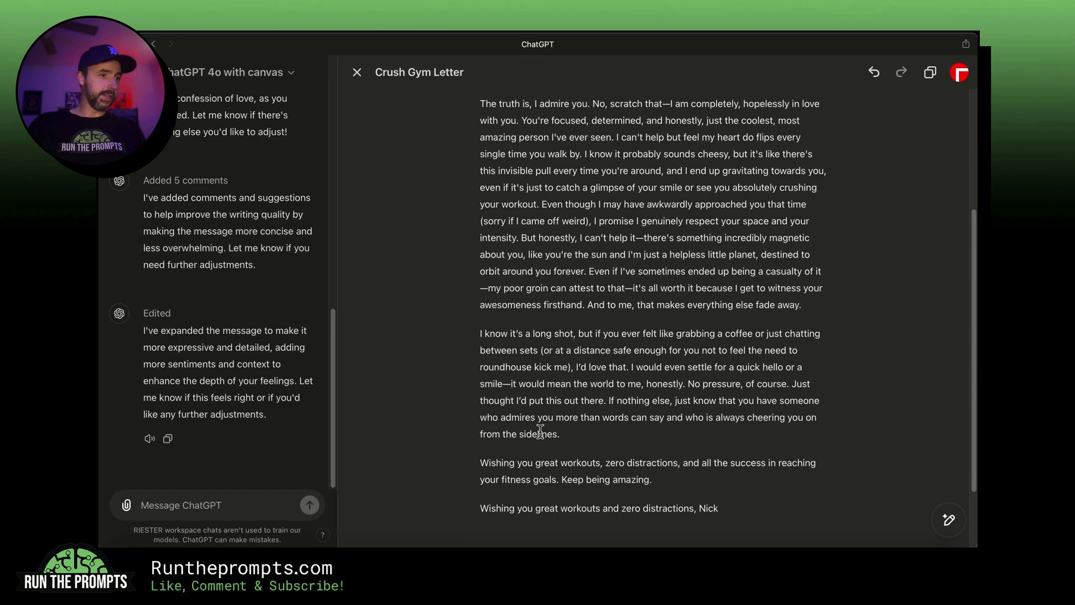
{"action": "left_click", "coordinate": [435, 344]}
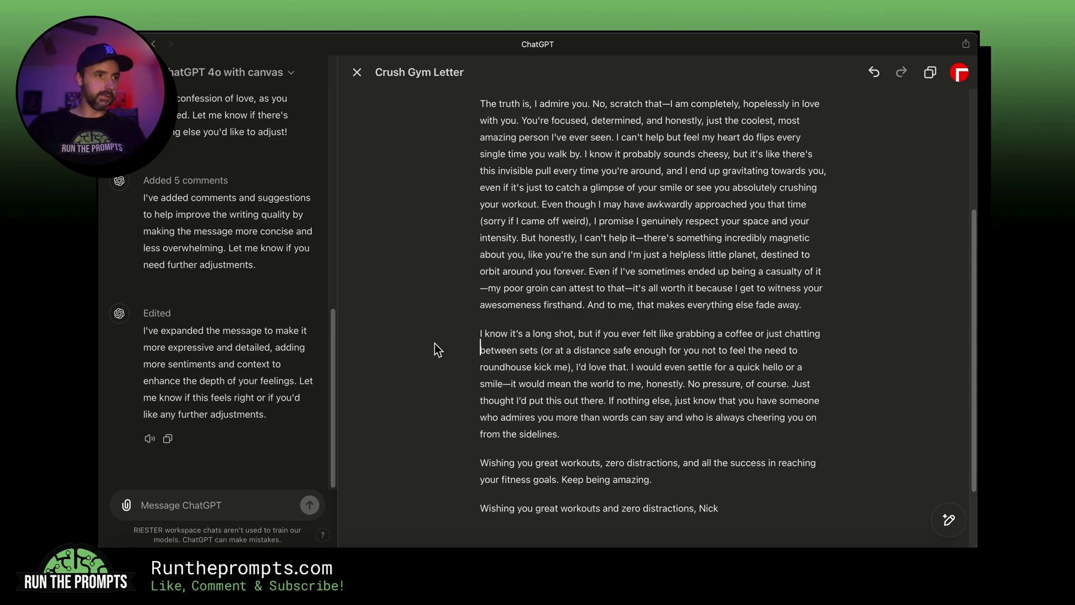
{"action": "scroll", "coordinate": [434, 343], "scroll_direction": "up", "scroll_amount": 6}
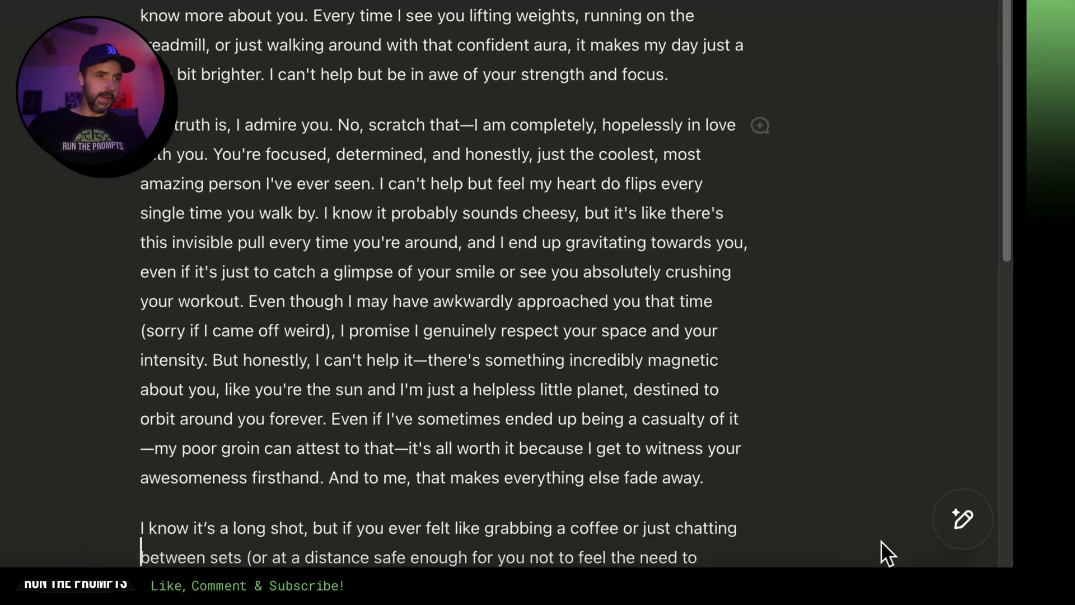
Set the Crush Gym Letter's reading level to Kindergarten
{"action": "mouse_move", "coordinate": [952, 527]}
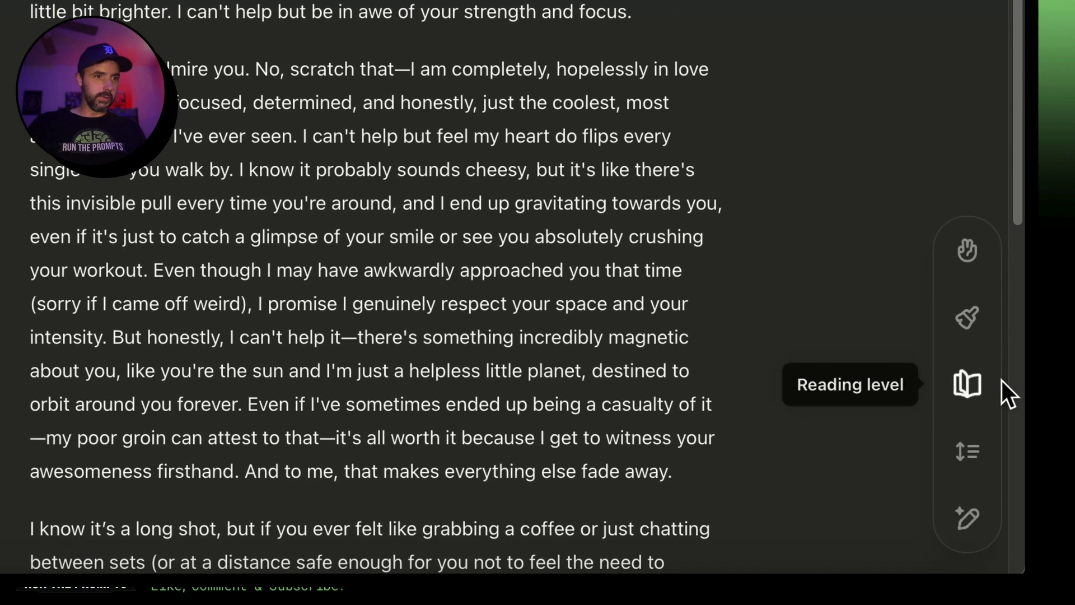
{"action": "left_click", "coordinate": [968, 383]}
{"action": "left_click_drag", "start_coordinate": [969, 378], "coordinate": [969, 515]}
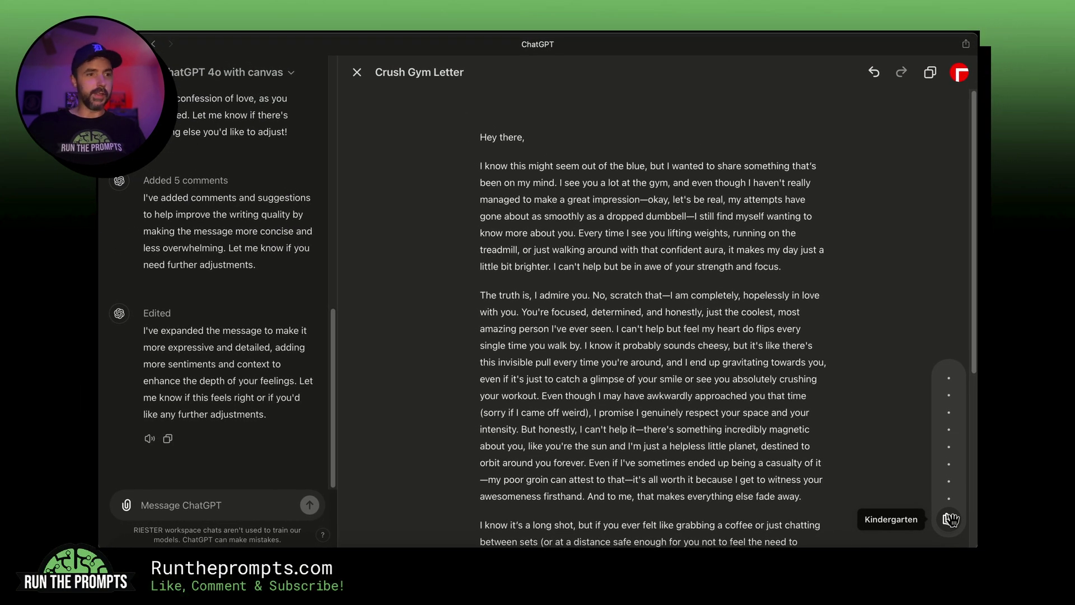
{"action": "left_click", "coordinate": [948, 521]}
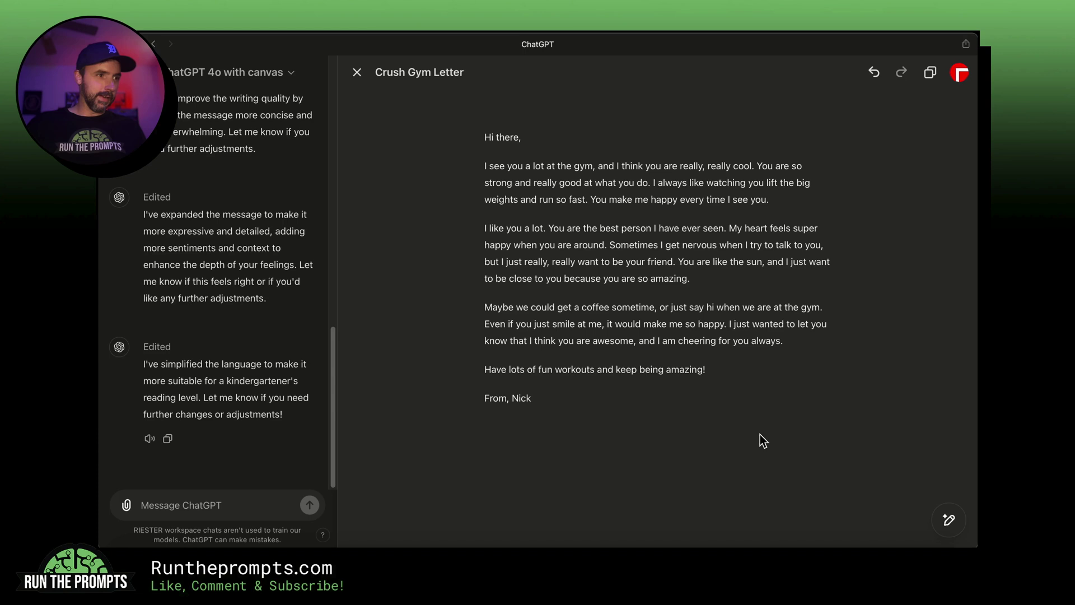
{"action": "mouse_move", "coordinate": [949, 519]}
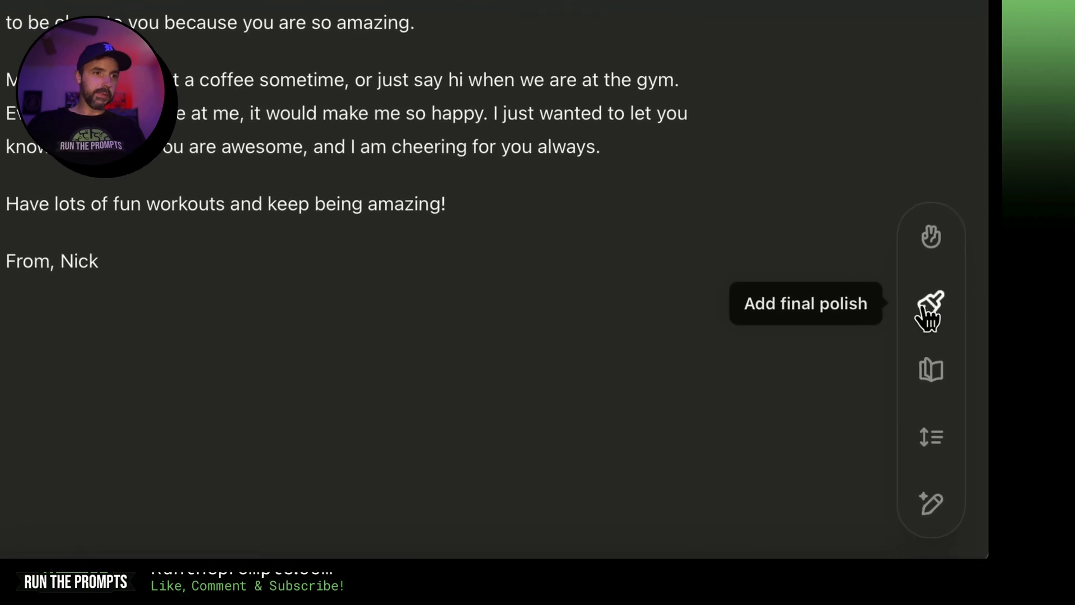
Apply final polish, giving the letter the title 'To the Amazing Person at the Gym'
{"action": "left_click", "coordinate": [933, 306]}
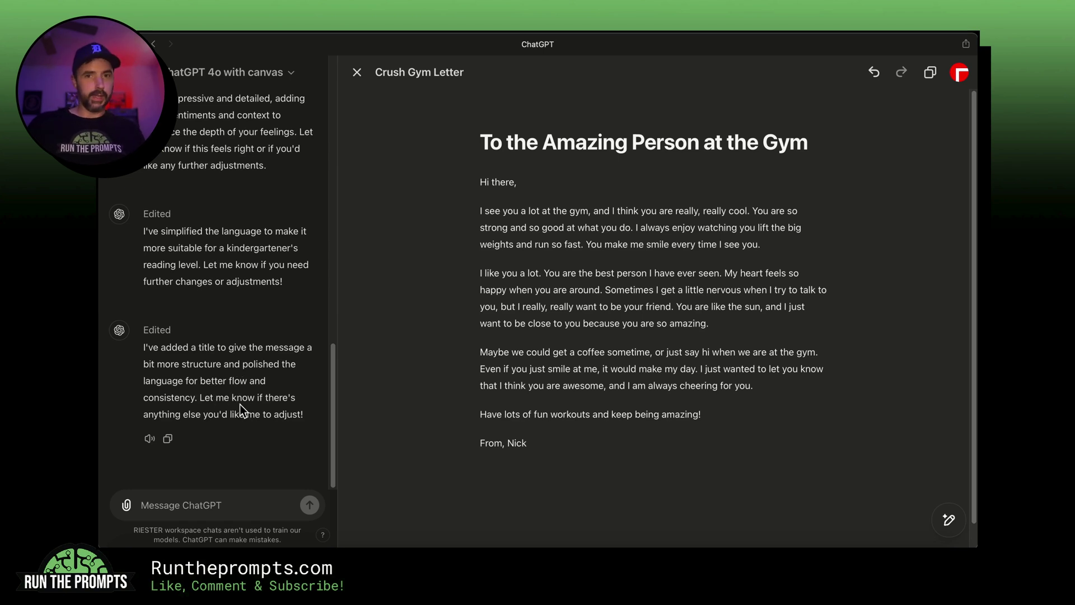
{"action": "left_click_drag", "start_coordinate": [487, 151], "coordinate": [812, 148]}
{"action": "left_click", "coordinate": [813, 148]}
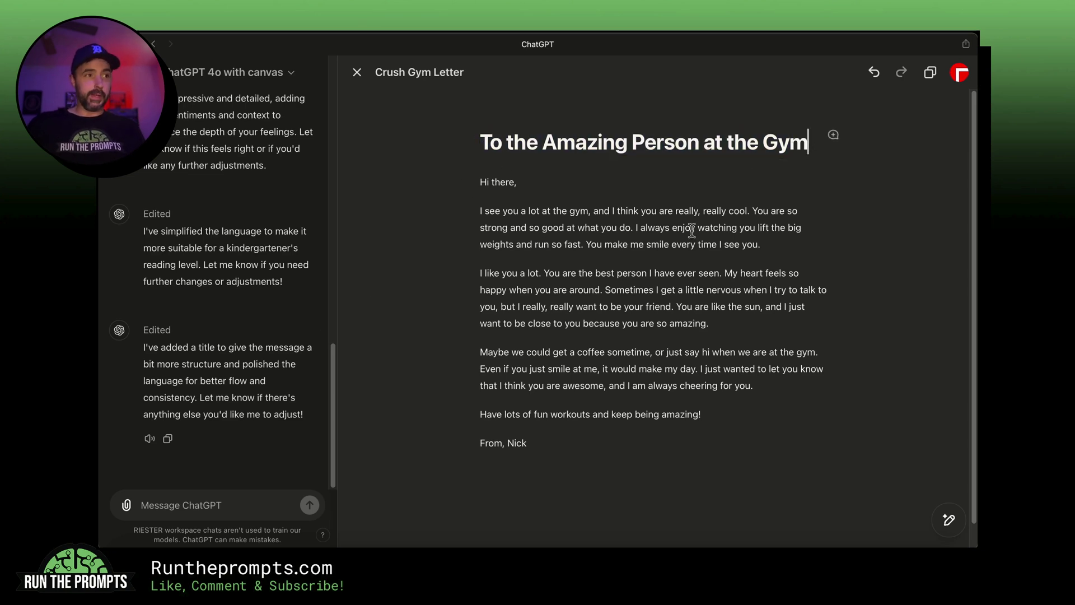
{"action": "left_click", "coordinate": [415, 308]}
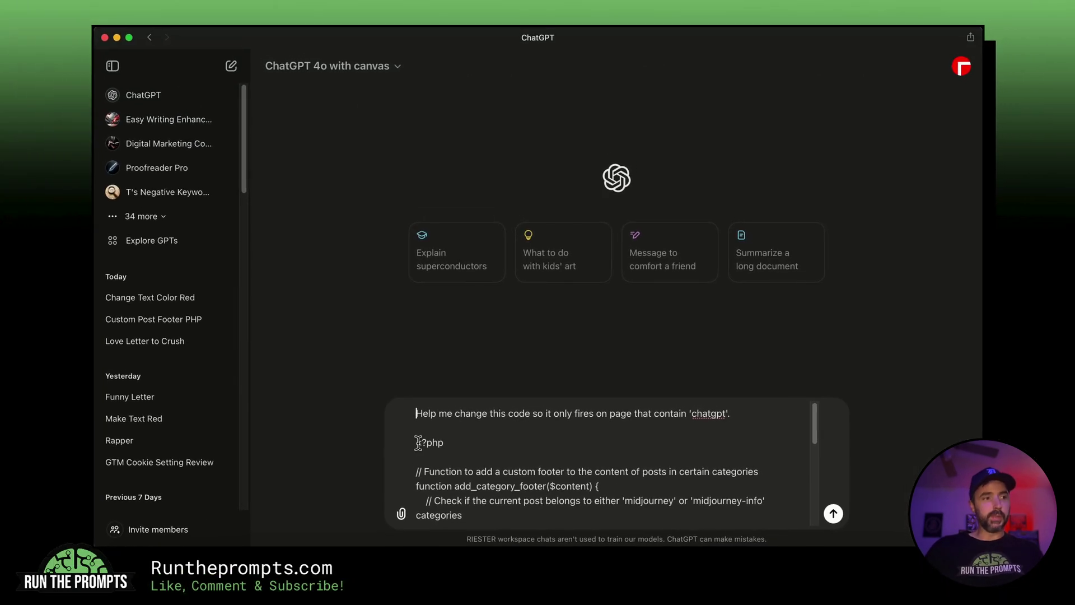
Check the pasted PHP footer code, then send the request to fire it only on 'chatgpt' pages
{"action": "left_click_drag", "start_coordinate": [419, 442], "coordinate": [522, 486]}
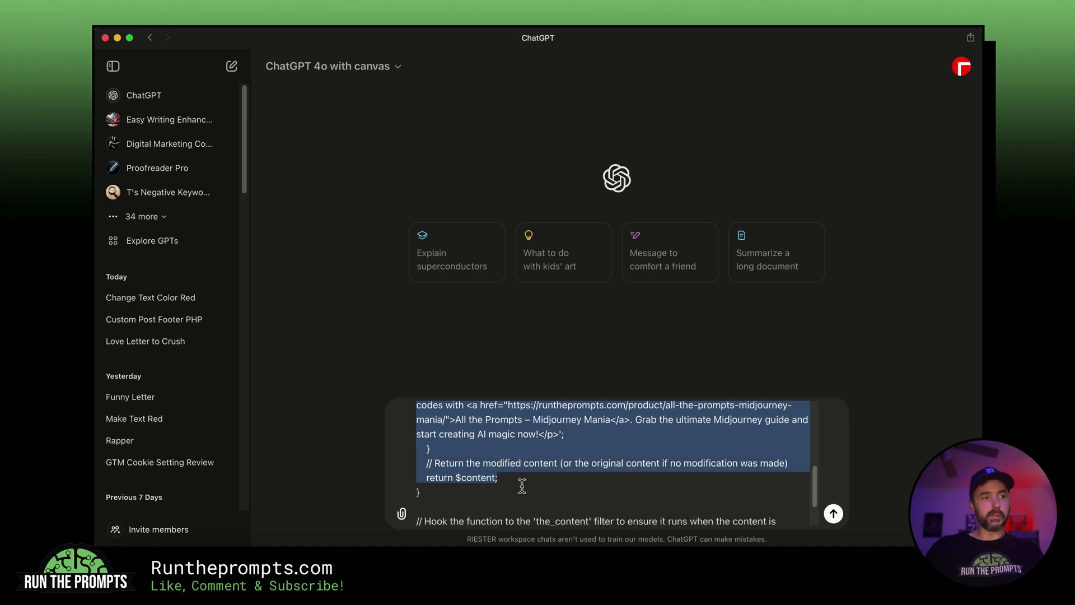
{"action": "scroll", "coordinate": [522, 486], "scroll_direction": "down", "scroll_amount": 2}
{"action": "scroll", "coordinate": [524, 485], "scroll_direction": "up", "scroll_amount": 10}
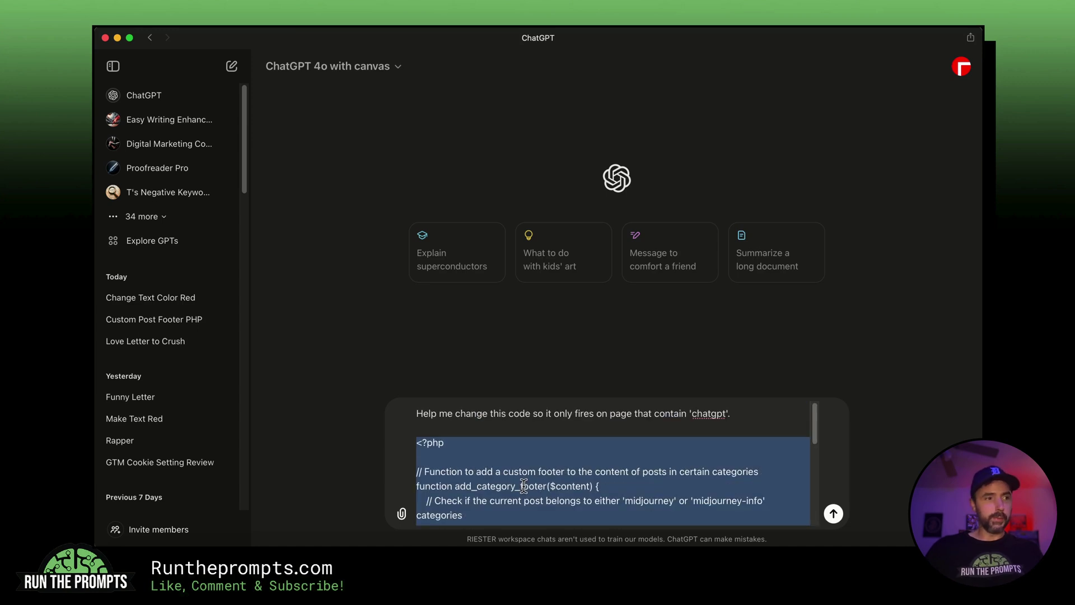
{"action": "left_click", "coordinate": [446, 437]}
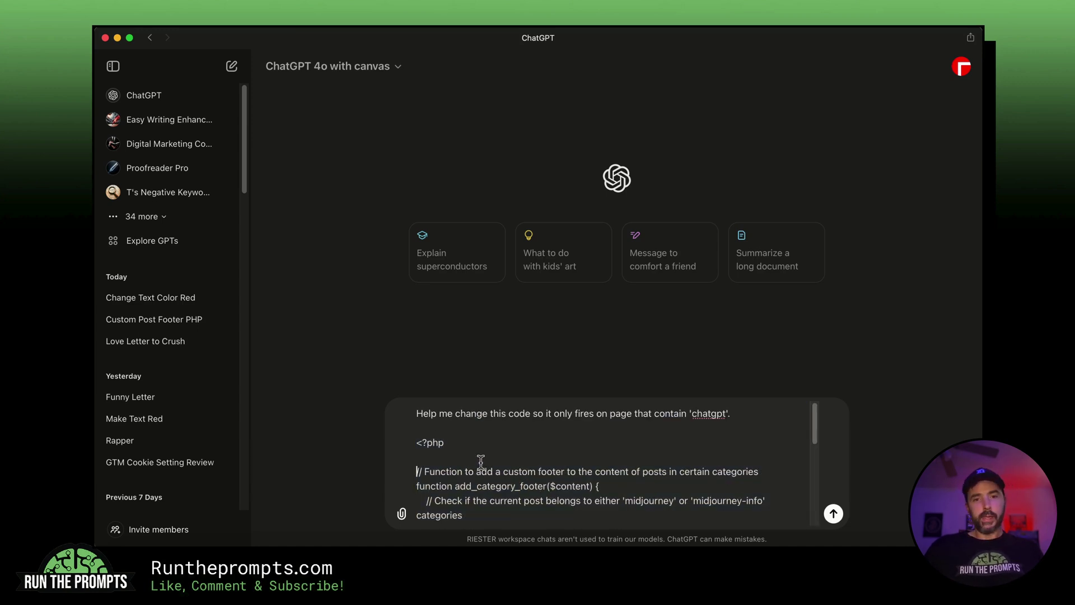
{"action": "left_click", "coordinate": [466, 451]}
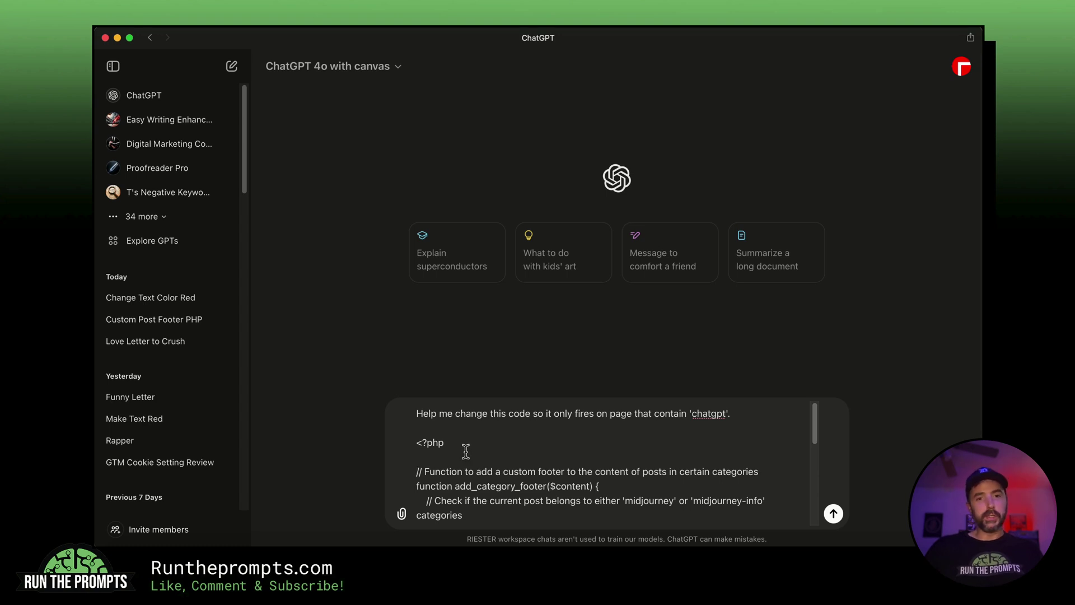
{"action": "scroll", "coordinate": [515, 492], "scroll_direction": "down", "scroll_amount": 5}
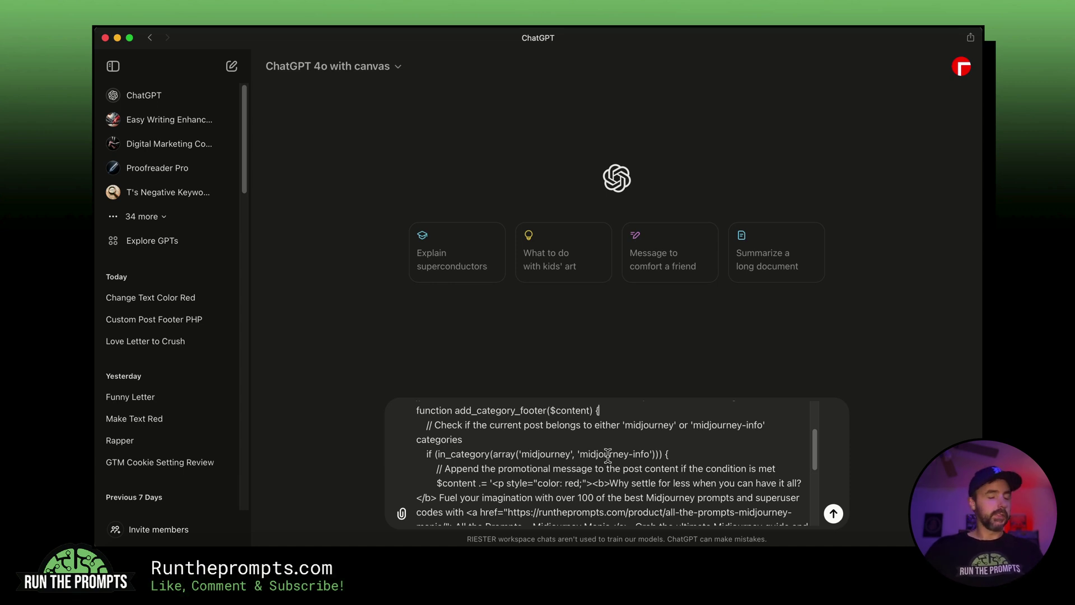
{"action": "scroll", "coordinate": [458, 458], "scroll_direction": "up", "scroll_amount": 3}
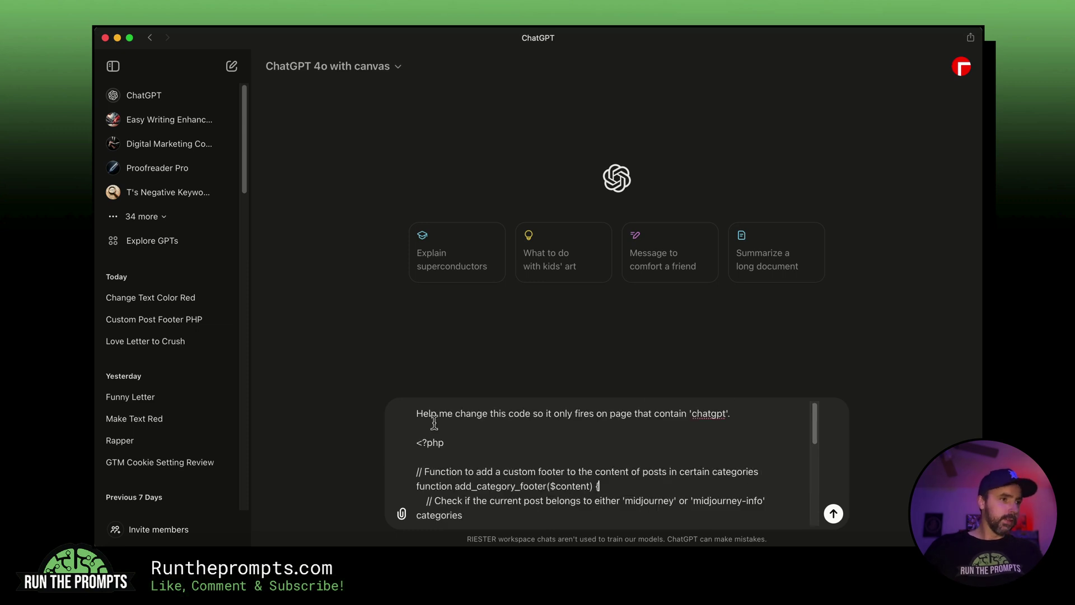
{"action": "left_click", "coordinate": [833, 513]}
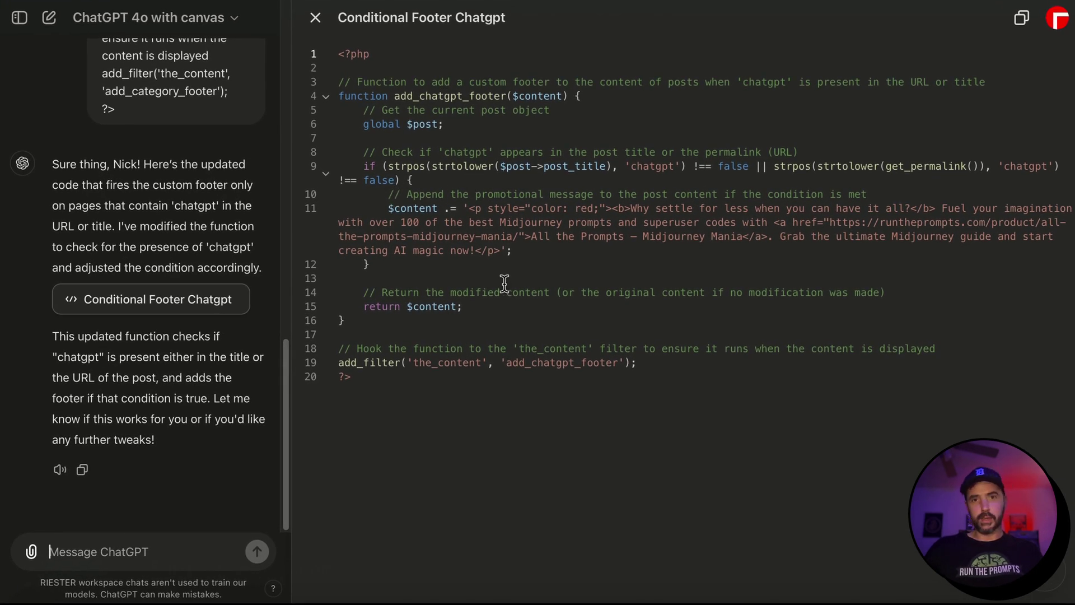
Review the Conditional Footer Chatgpt code's hook, description, post object and title-check comments
{"action": "left_click", "coordinate": [473, 292]}
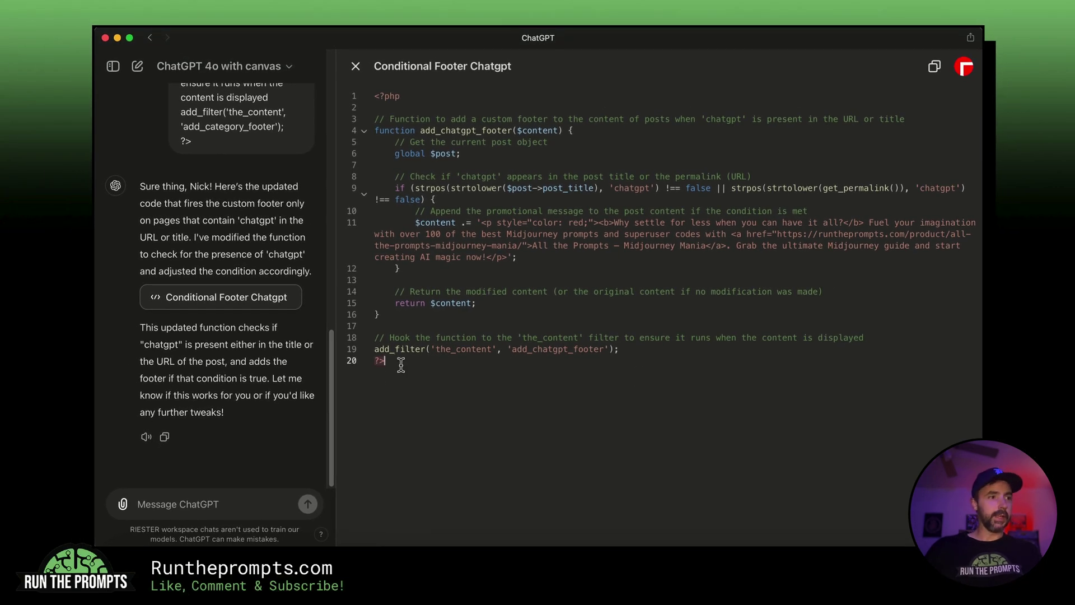
{"action": "mouse_move", "coordinate": [952, 518]}
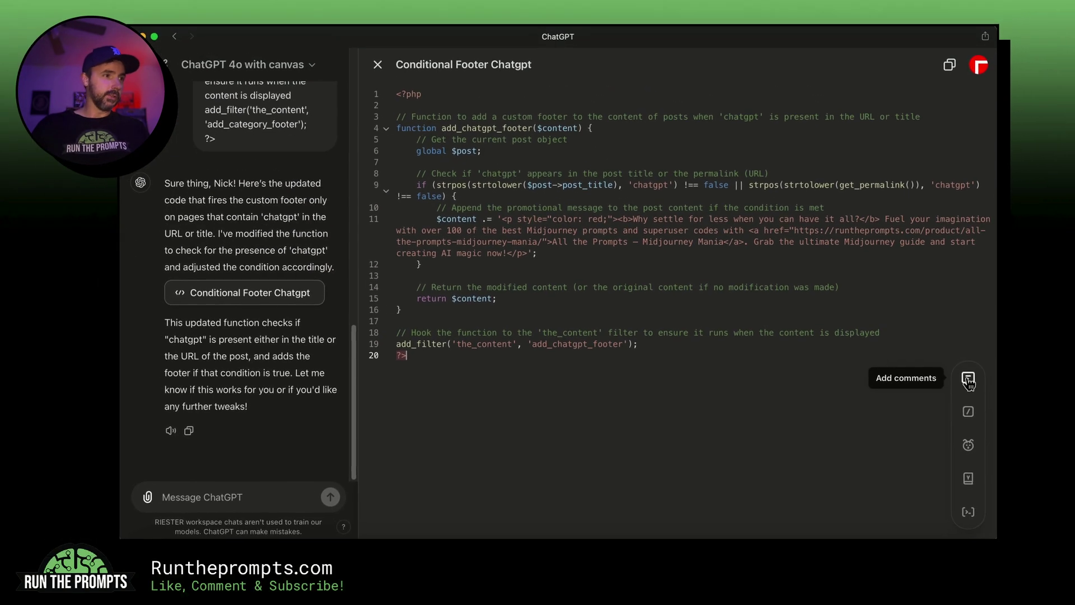
{"action": "left_click", "coordinate": [739, 344]}
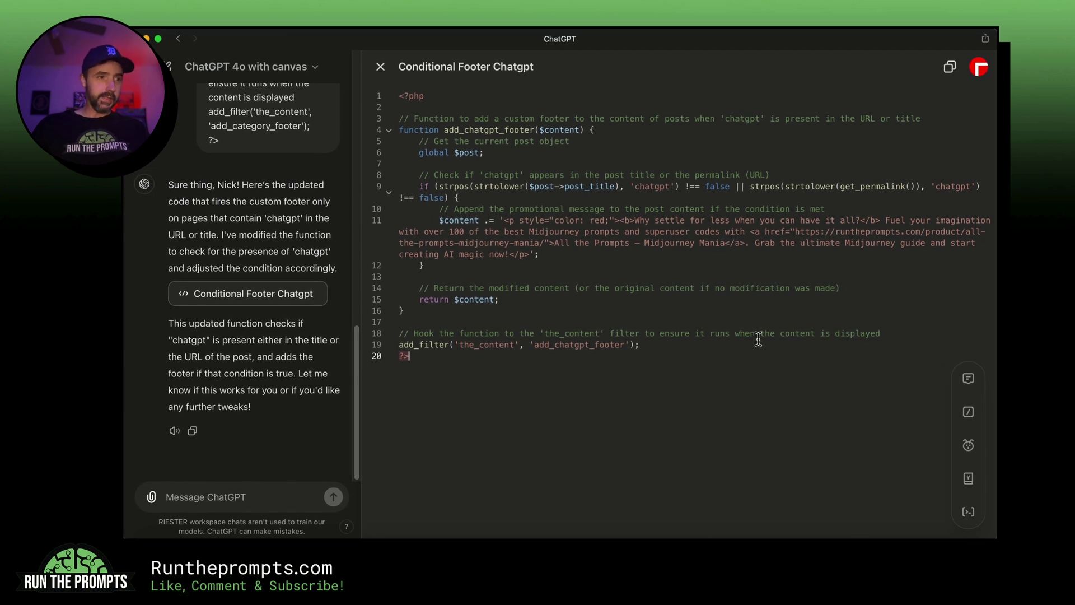
{"action": "left_click_drag", "start_coordinate": [903, 330], "coordinate": [396, 334]}
{"action": "left_click", "coordinate": [606, 363]}
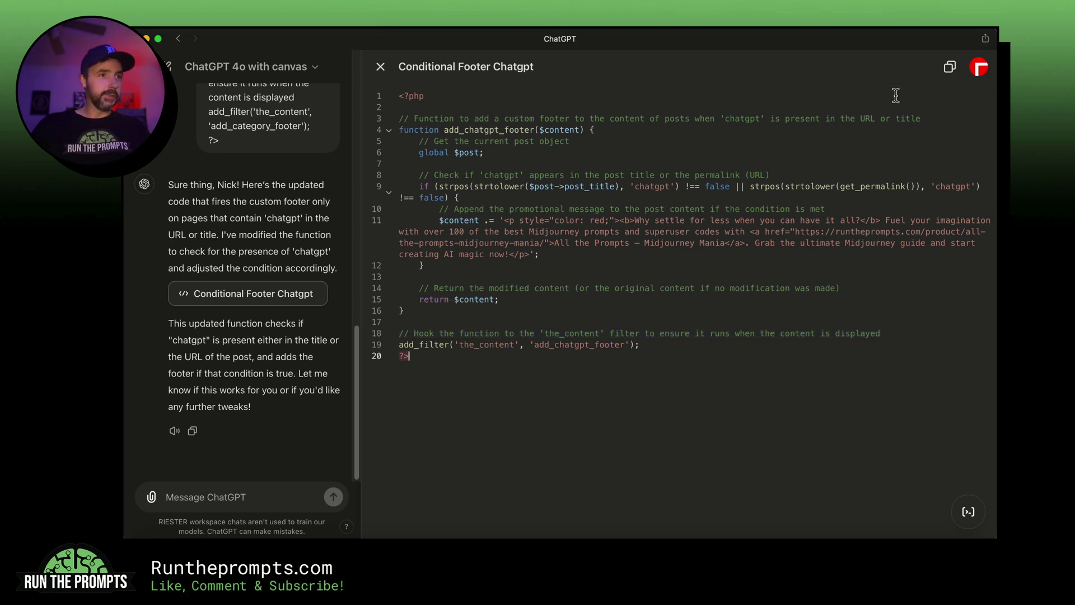
{"action": "left_click_drag", "start_coordinate": [932, 115], "coordinate": [385, 124]}
{"action": "left_click_drag", "start_coordinate": [631, 141], "coordinate": [434, 142]}
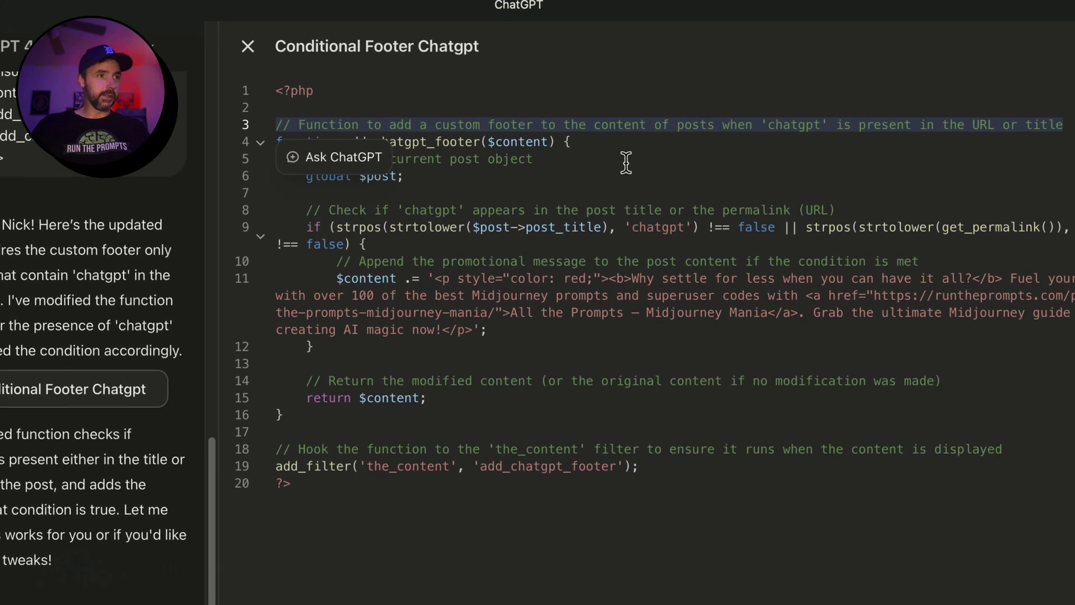
{"action": "left_click_drag", "start_coordinate": [323, 163], "coordinate": [303, 162]}
{"action": "left_click_drag", "start_coordinate": [912, 213], "coordinate": [292, 215]}
{"action": "left_click", "coordinate": [711, 365]}
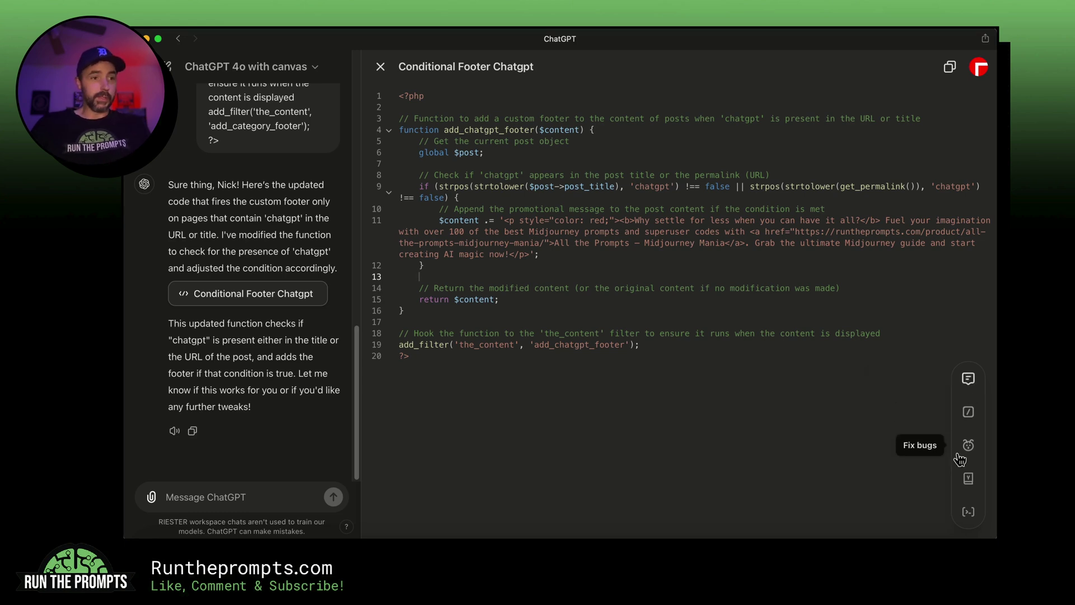
Run a code review on the PHP footer code and read its comments
{"action": "left_click", "coordinate": [967, 513]}
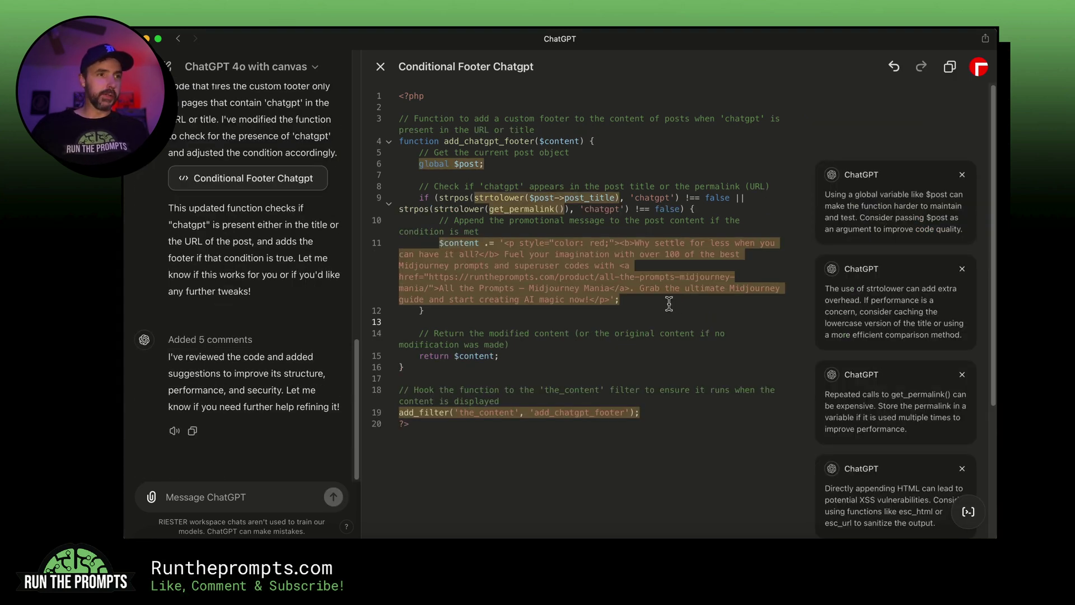
{"action": "mouse_move", "coordinate": [892, 305]}
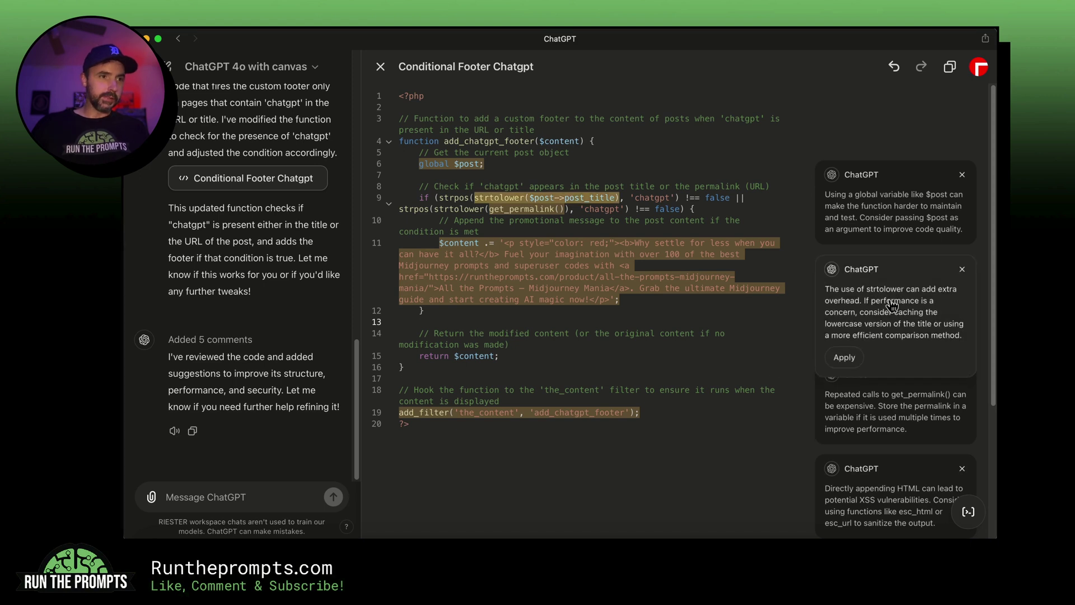
{"action": "mouse_move", "coordinate": [881, 414]}
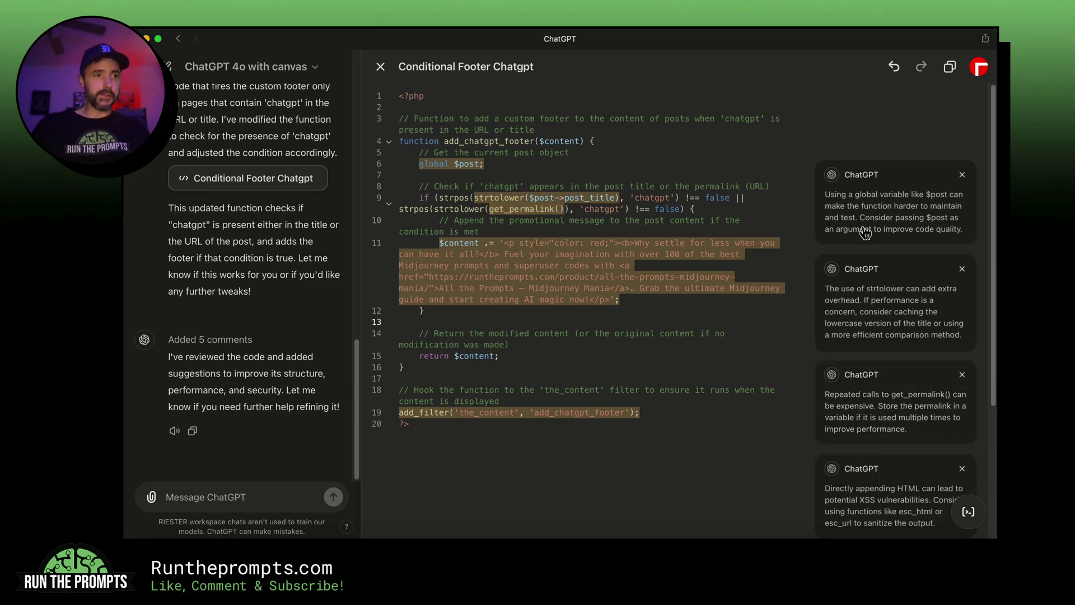
{"action": "mouse_move", "coordinate": [872, 230]}
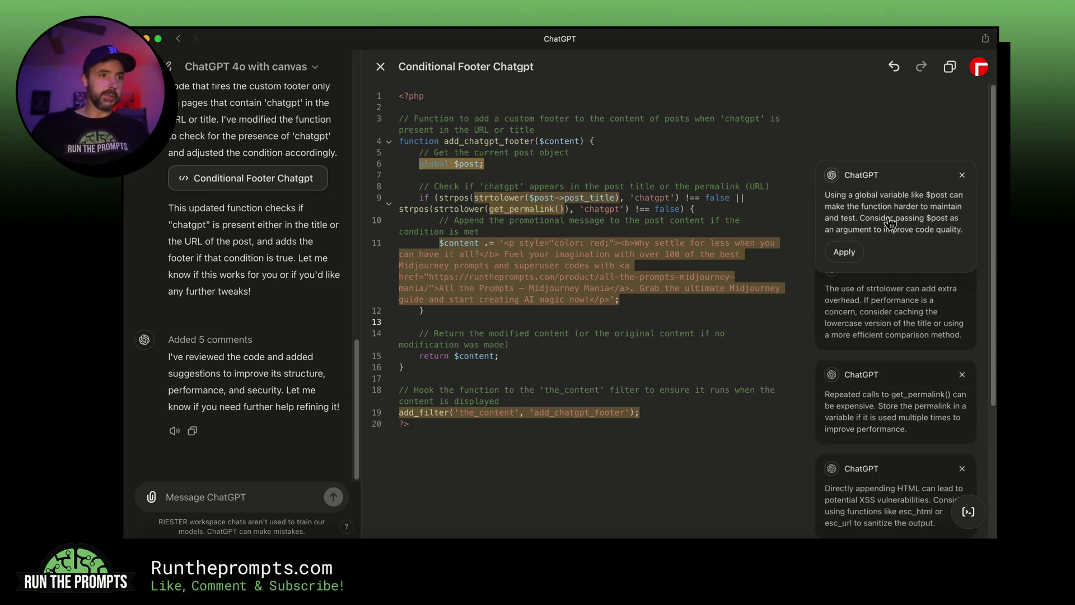
{"action": "mouse_move", "coordinate": [885, 228]}
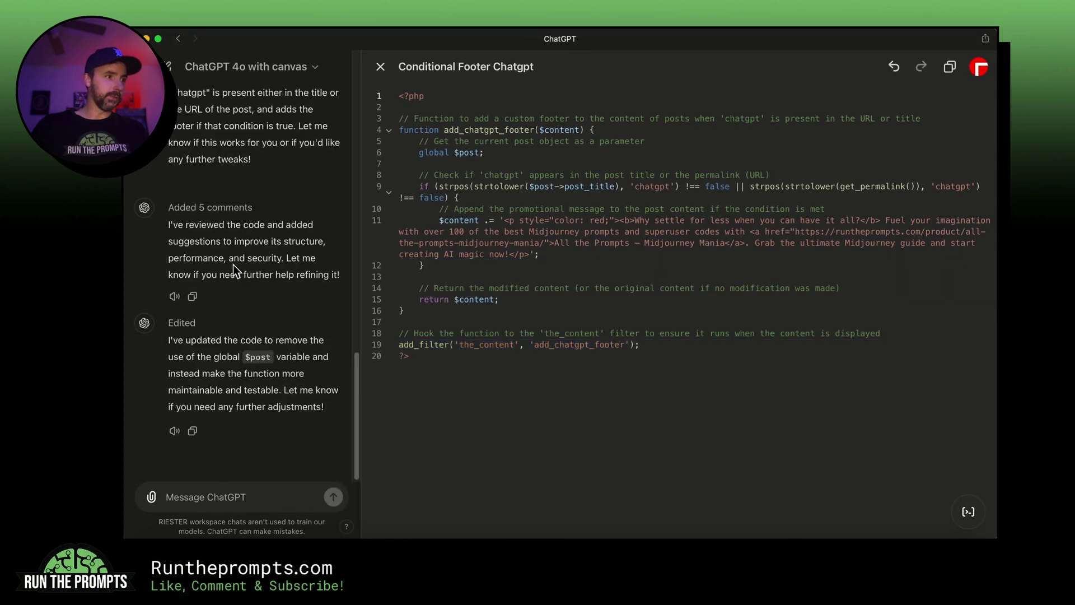
Dismiss the filter placement, XSS, get_permalink and strtolower review comments
{"action": "left_click", "coordinate": [257, 256]}
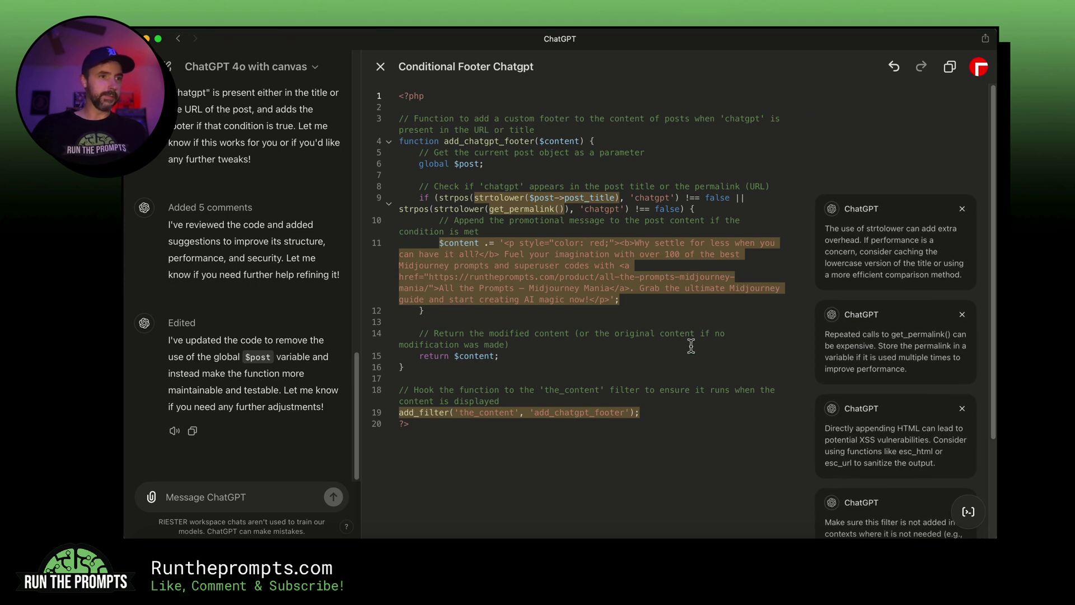
{"action": "scroll", "coordinate": [588, 324], "scroll_direction": "down", "scroll_amount": 1}
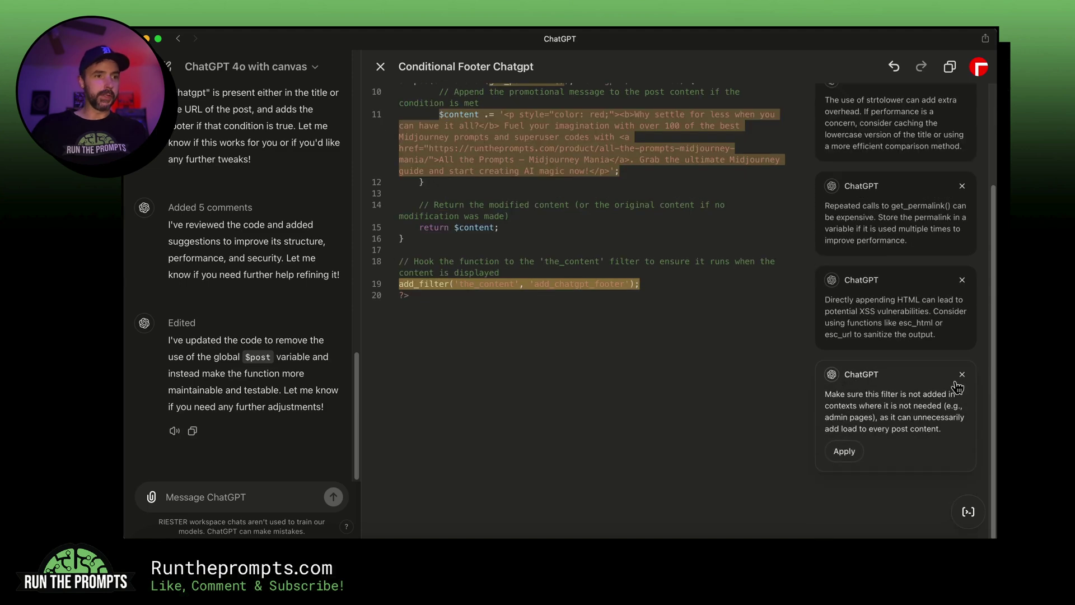
{"action": "left_click", "coordinate": [960, 379]}
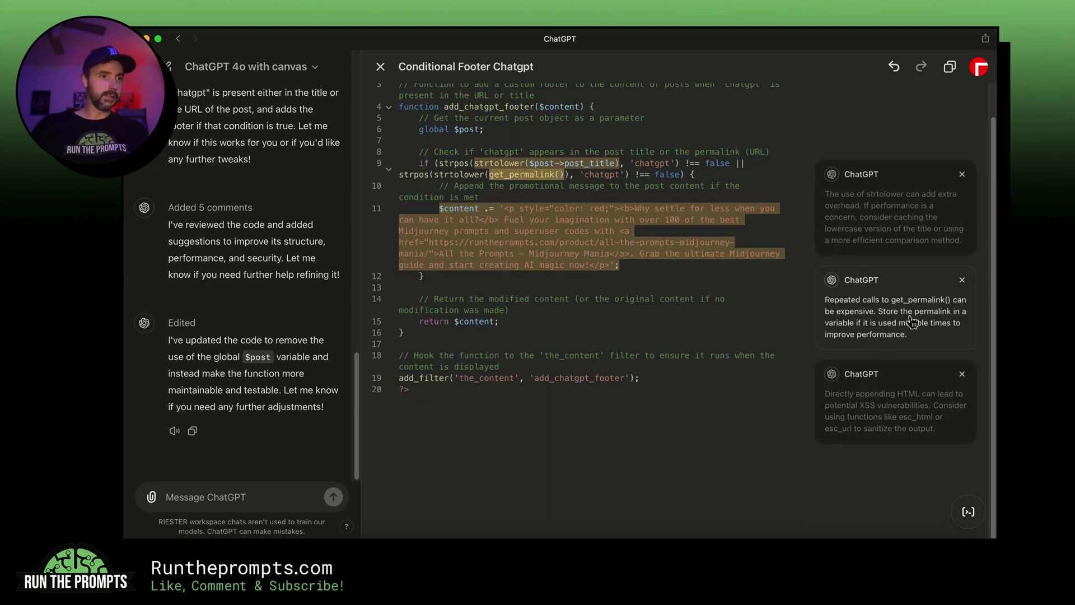
{"action": "mouse_move", "coordinate": [912, 323]}
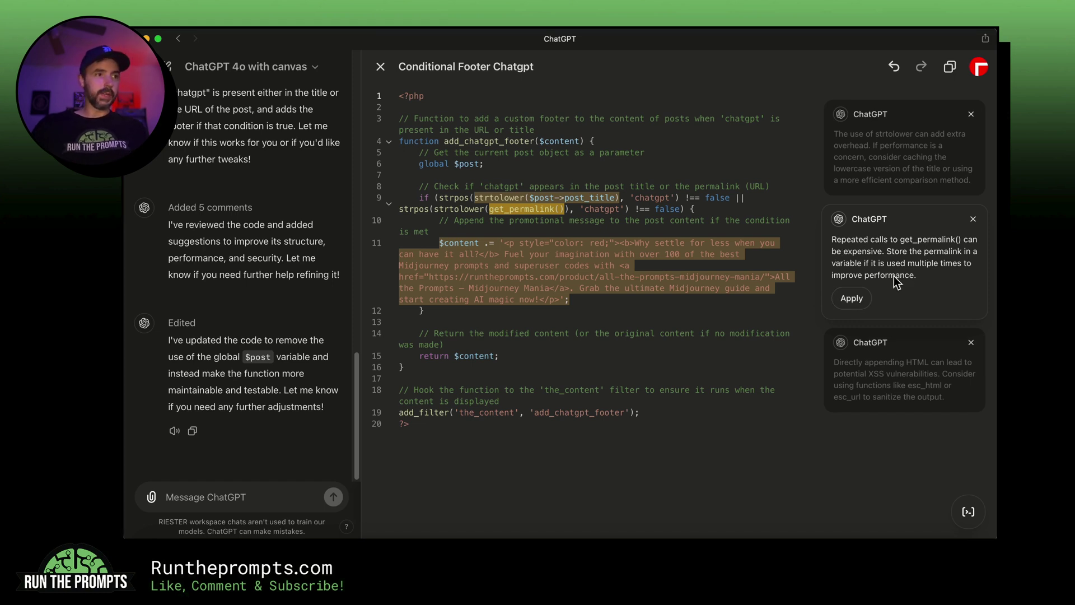
{"action": "left_click", "coordinate": [971, 342]}
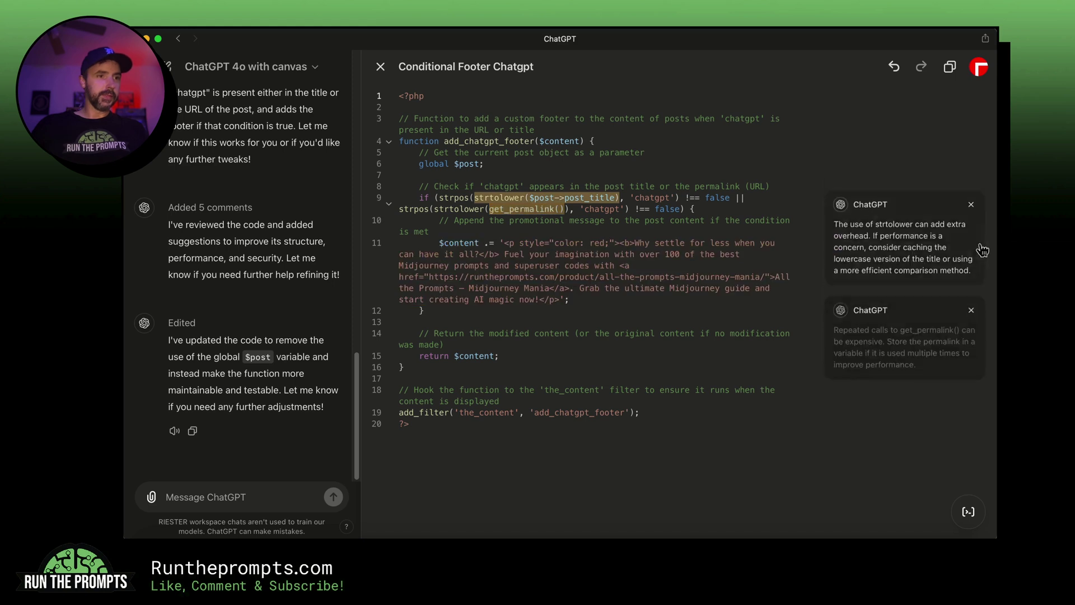
{"action": "left_click", "coordinate": [971, 310]}
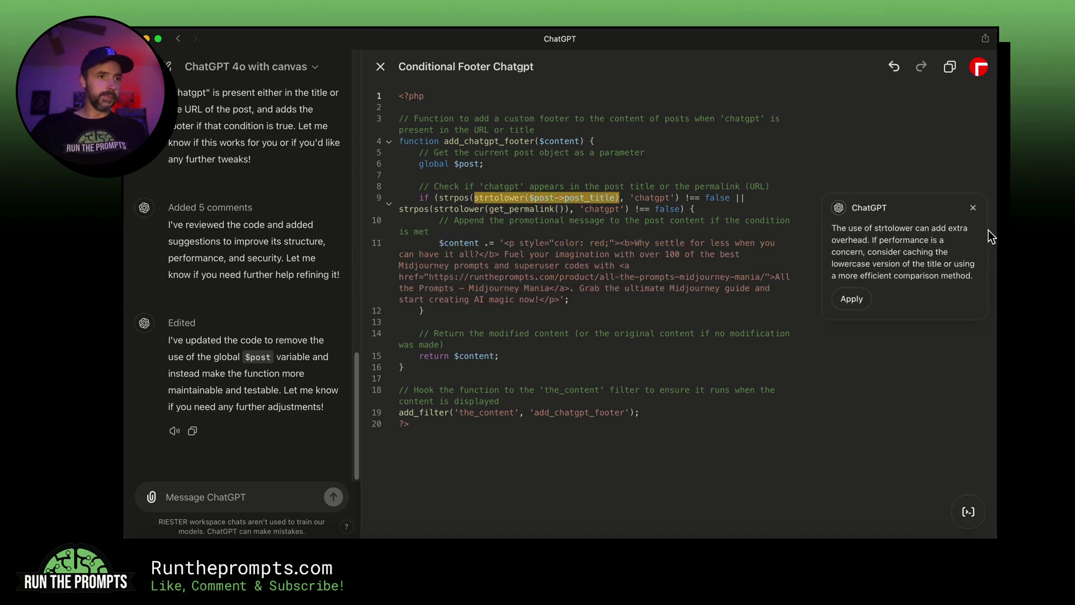
{"action": "left_click", "coordinate": [973, 208]}
{"action": "mouse_move", "coordinate": [970, 514]}
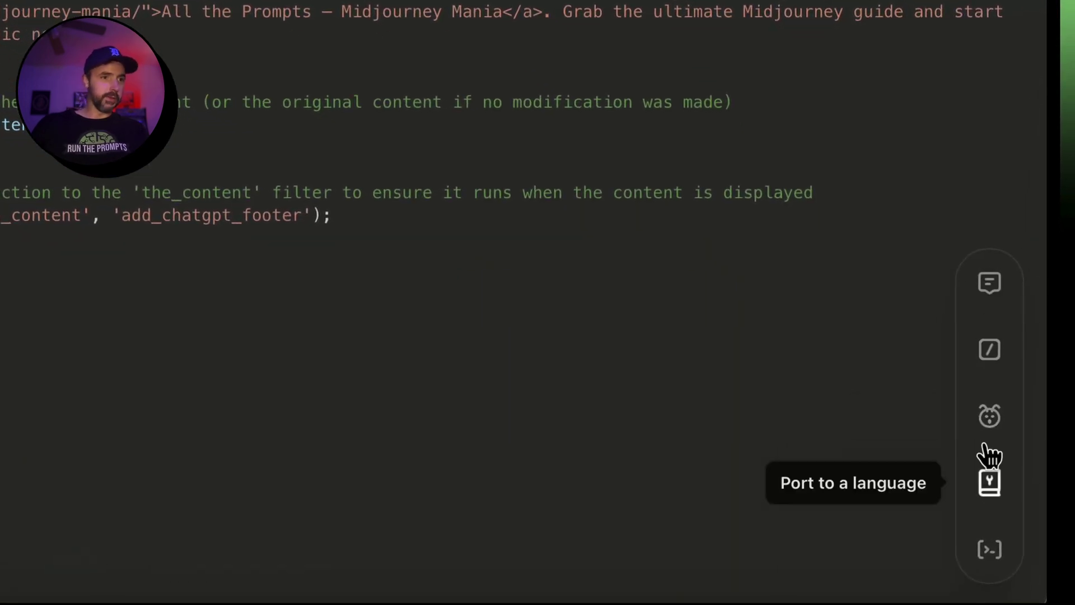
Run the Fix bugs shortcut on the PHP footer code
{"action": "left_click", "coordinate": [991, 419]}
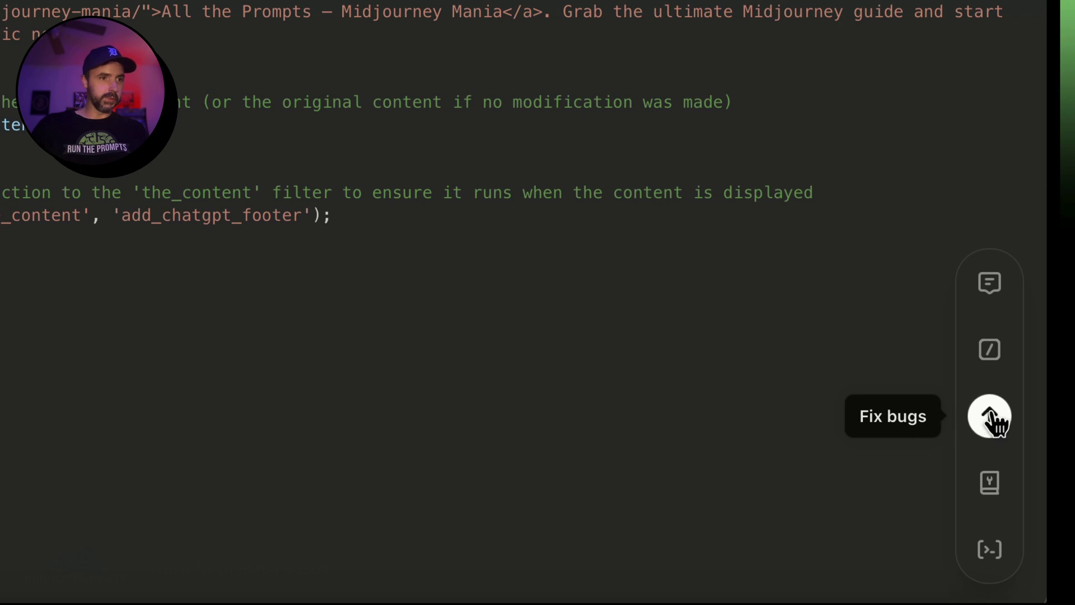
{"action": "left_click", "coordinate": [990, 417]}
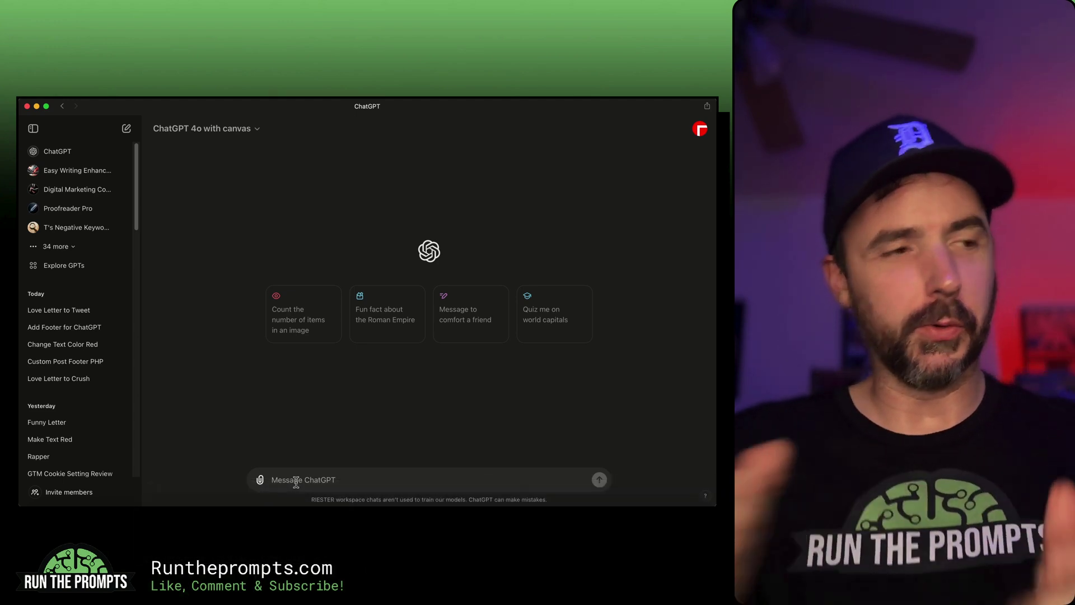
Paste the love-letter editing prompt and confirm the GPT-4o with canvas model stays selected
{"action": "key", "text": "super+v"}
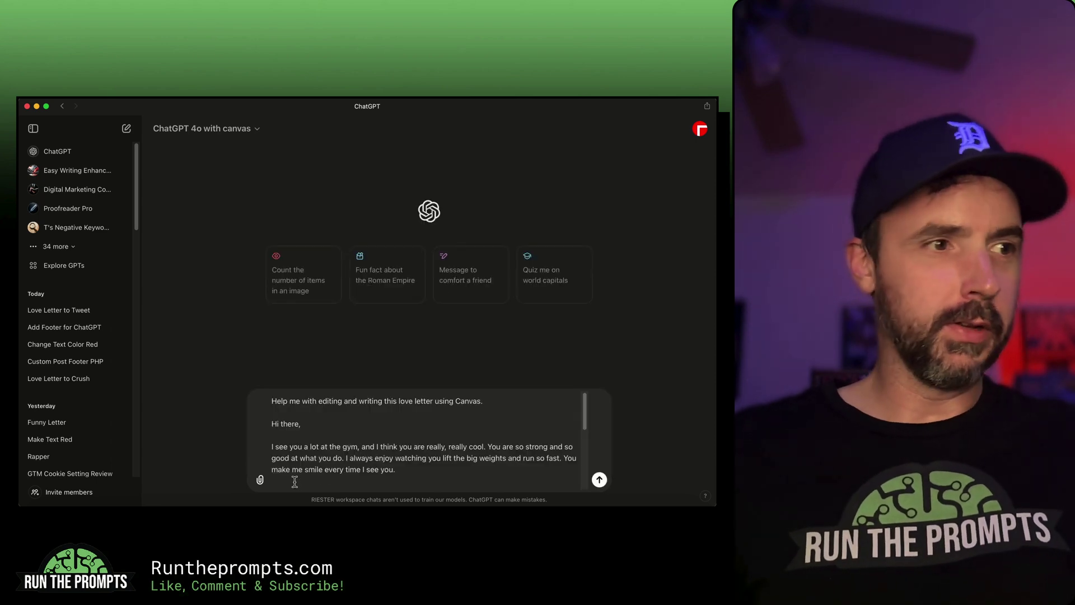
{"action": "double_click", "coordinate": [302, 402]}
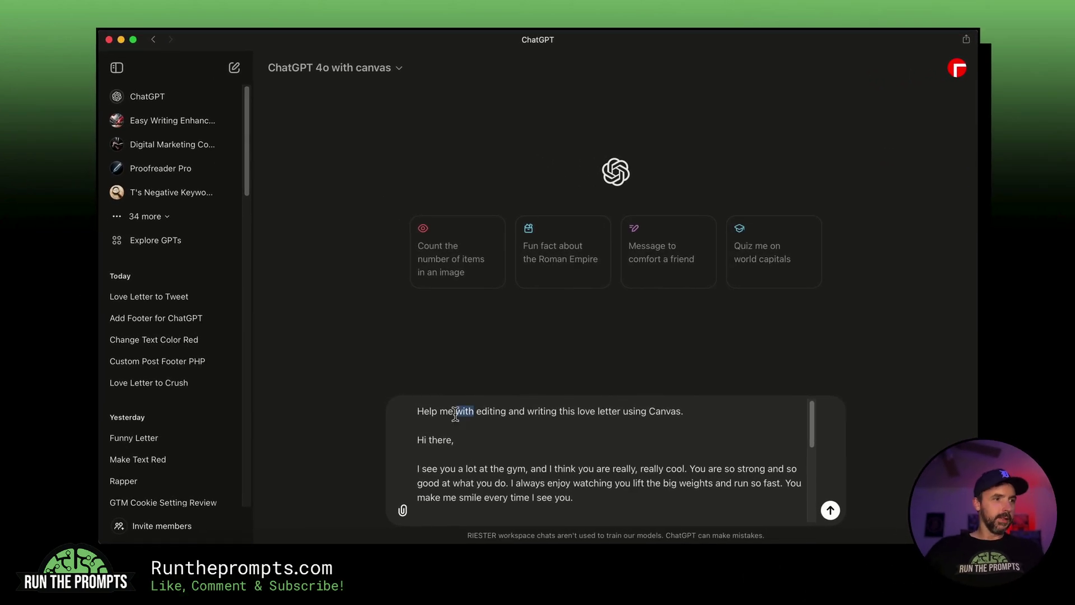
{"action": "triple_click", "coordinate": [455, 413]}
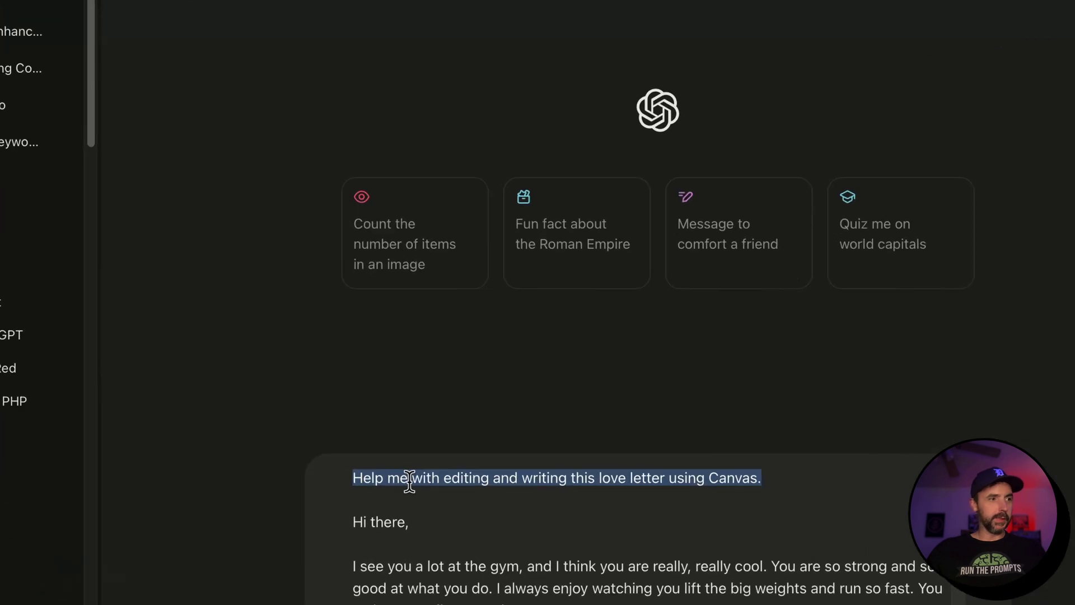
{"action": "left_click", "coordinate": [422, 419]}
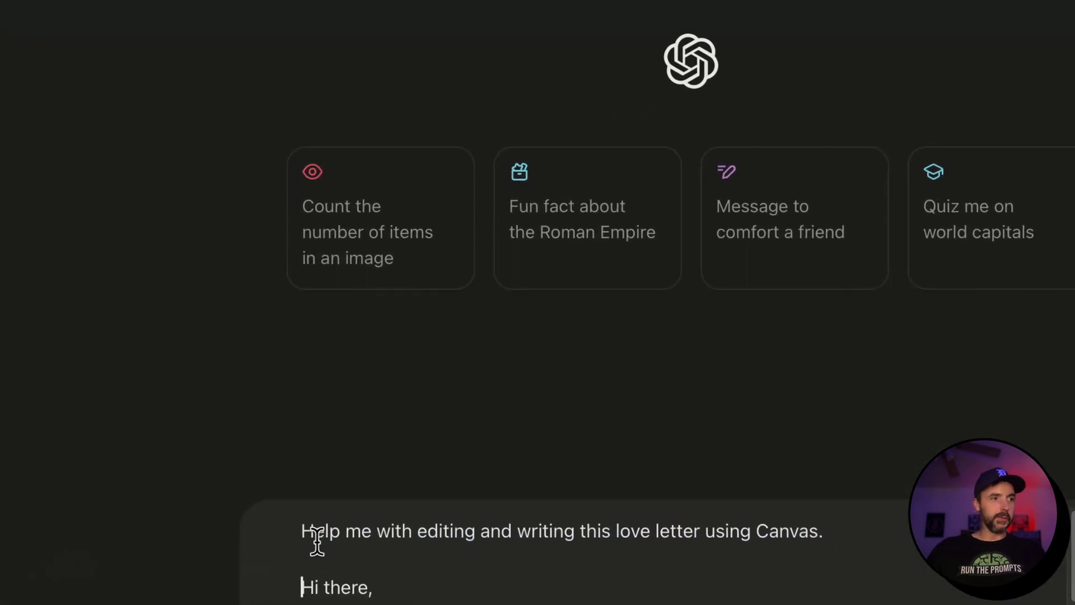
{"action": "triple_click", "coordinate": [426, 412]}
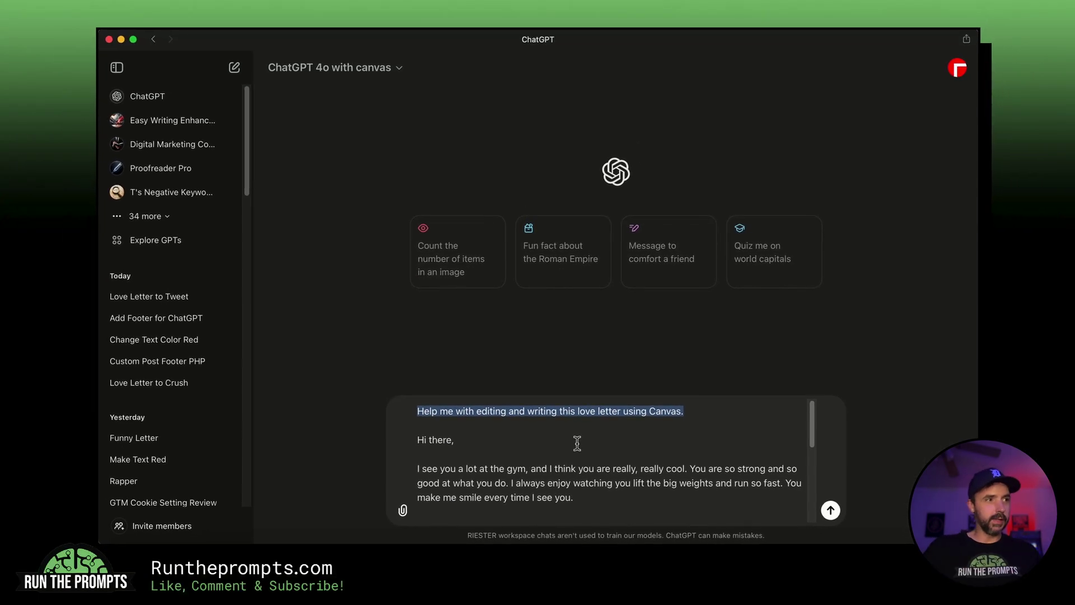
{"action": "left_click", "coordinate": [333, 67]}
{"action": "left_click", "coordinate": [353, 166]}
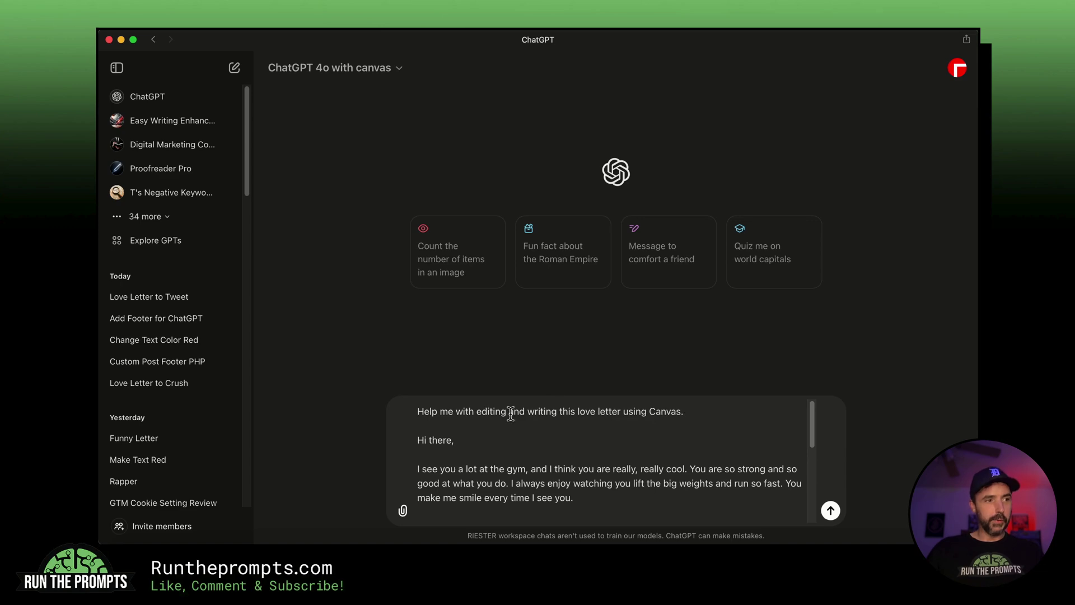
Look over the pasted gym love letter and send it for editing
{"action": "left_click_drag", "start_coordinate": [508, 411], "coordinate": [727, 412]}
{"action": "left_click", "coordinate": [447, 463]}
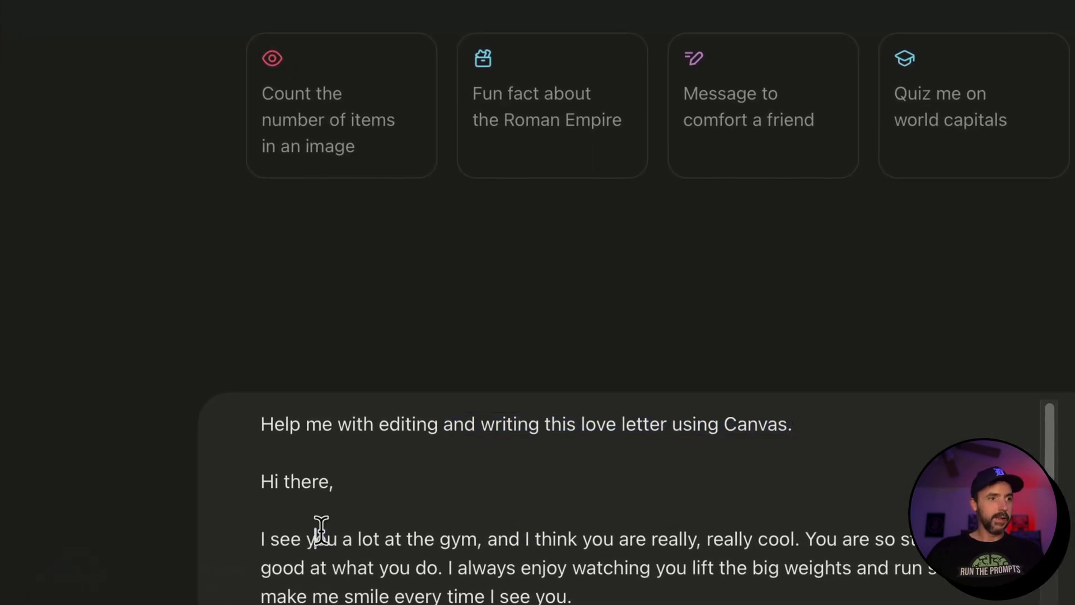
{"action": "left_click", "coordinate": [343, 511]}
{"action": "scroll", "coordinate": [272, 493], "scroll_direction": "down", "scroll_amount": 1}
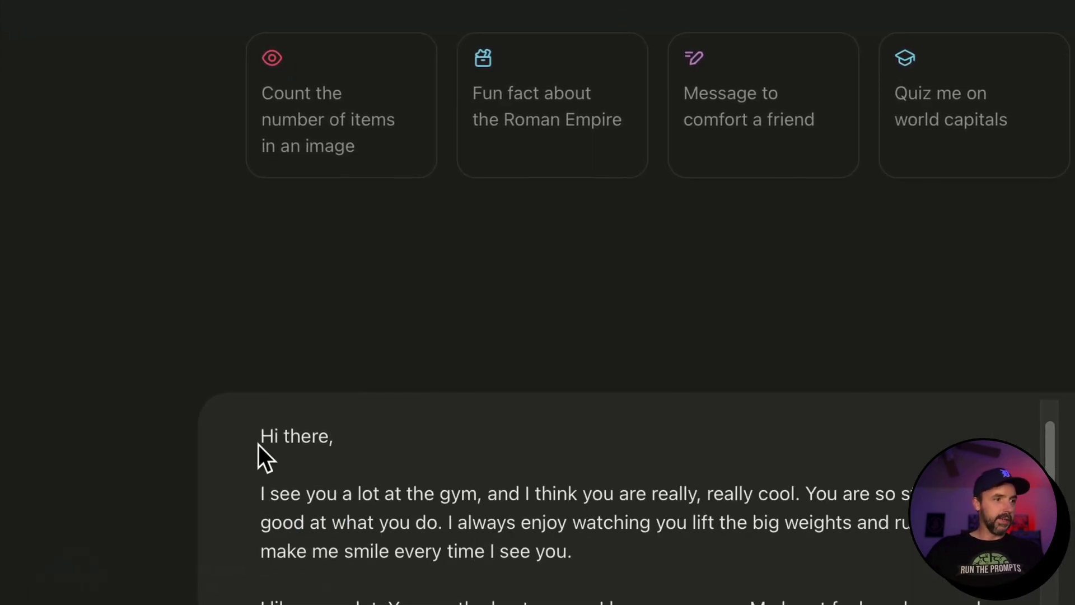
{"action": "scroll", "coordinate": [456, 538], "scroll_direction": "down", "scroll_amount": 5}
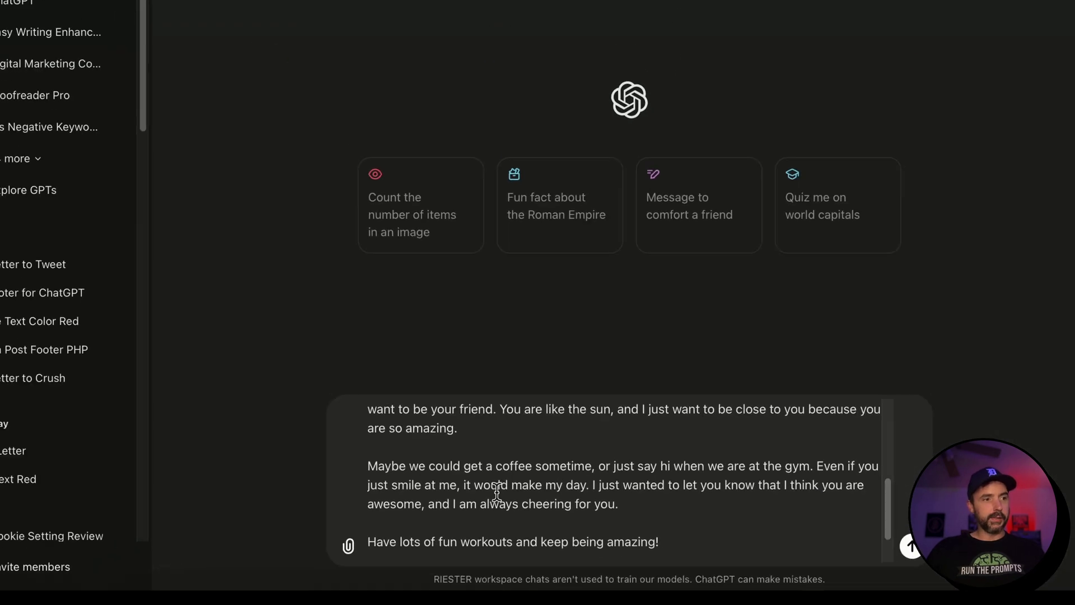
{"action": "scroll", "coordinate": [496, 491], "scroll_direction": "up", "scroll_amount": 6}
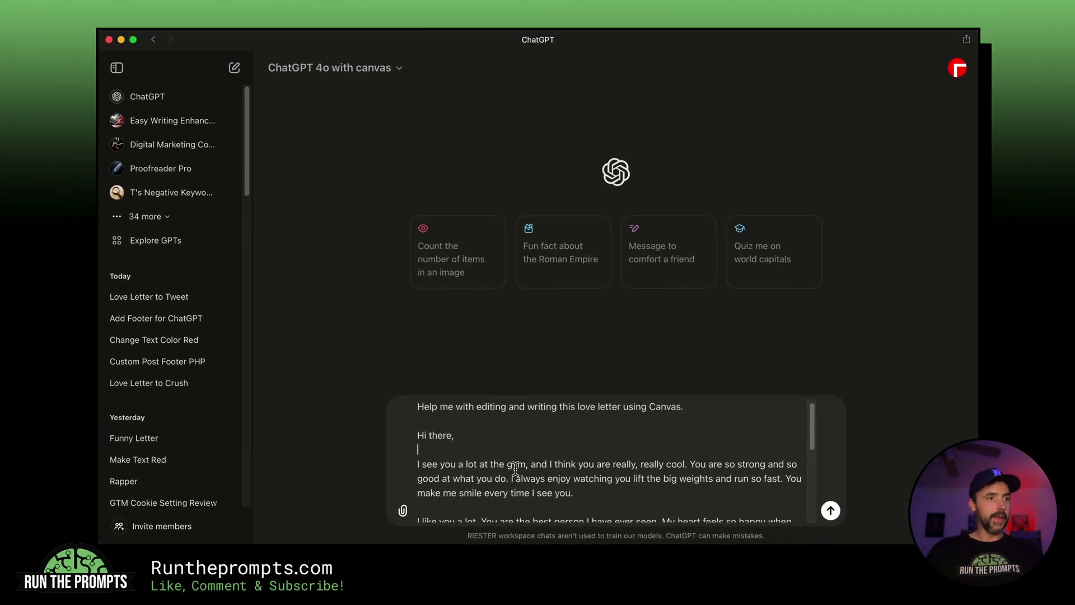
{"action": "scroll", "coordinate": [515, 469], "scroll_direction": "down", "scroll_amount": 6}
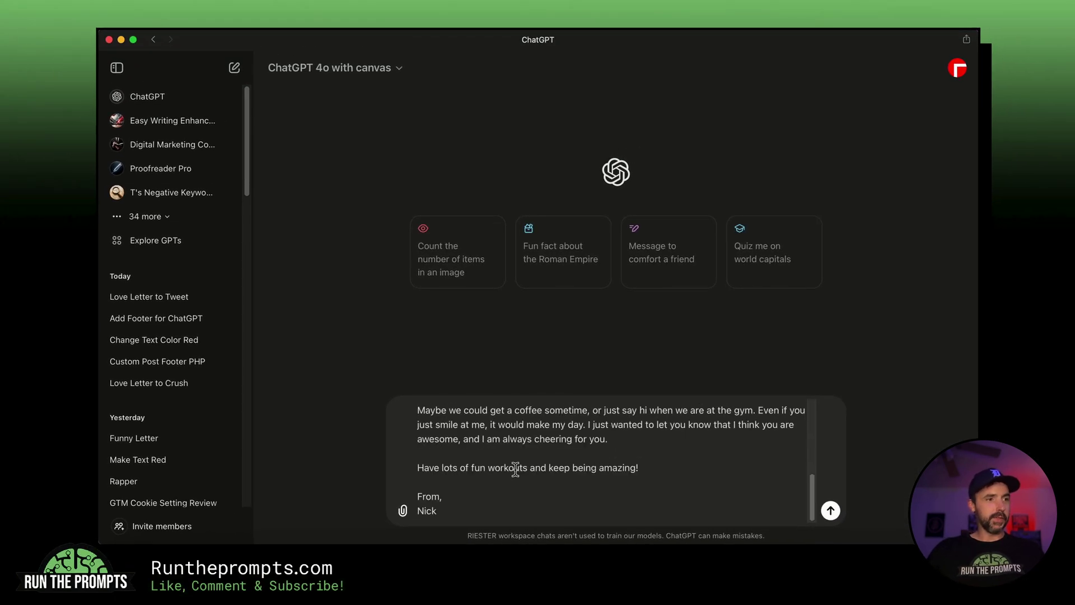
{"action": "left_click", "coordinate": [831, 510]}
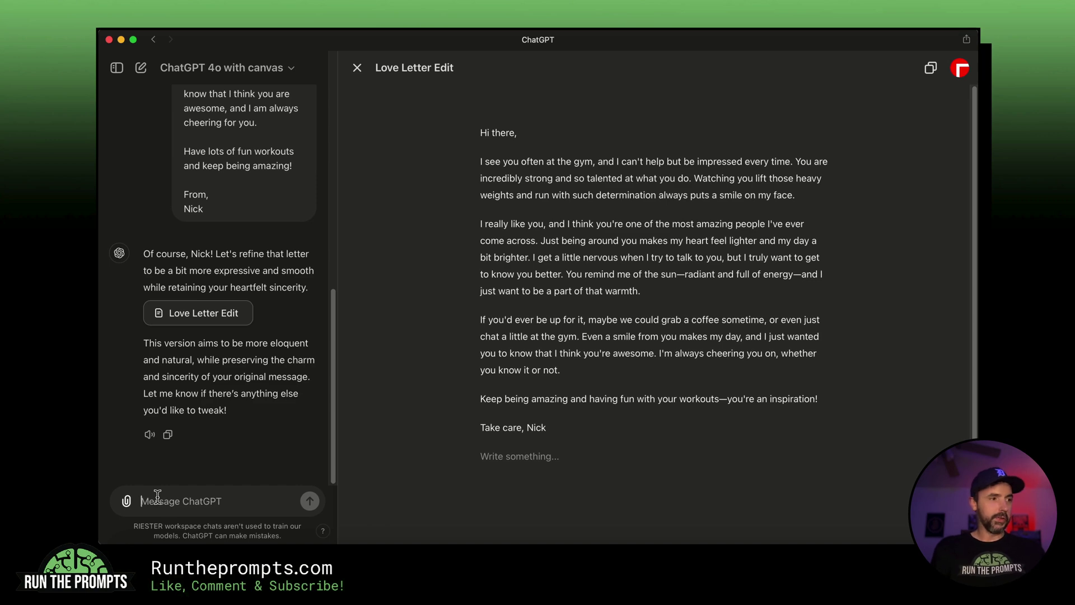
Add emojis to the Love Letter Edit canvas, then start asking: 'Turn this into an engaging tweet for twitter and emoji'
{"action": "scroll", "coordinate": [157, 495], "scroll_direction": "up", "scroll_amount": 1}
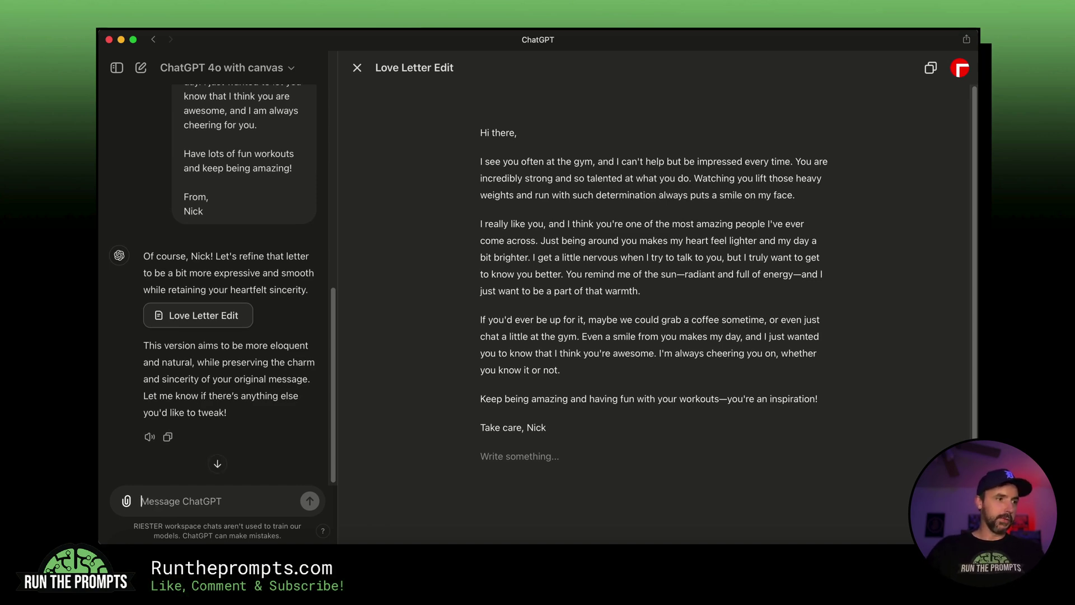
{"action": "mouse_move", "coordinate": [973, 426]}
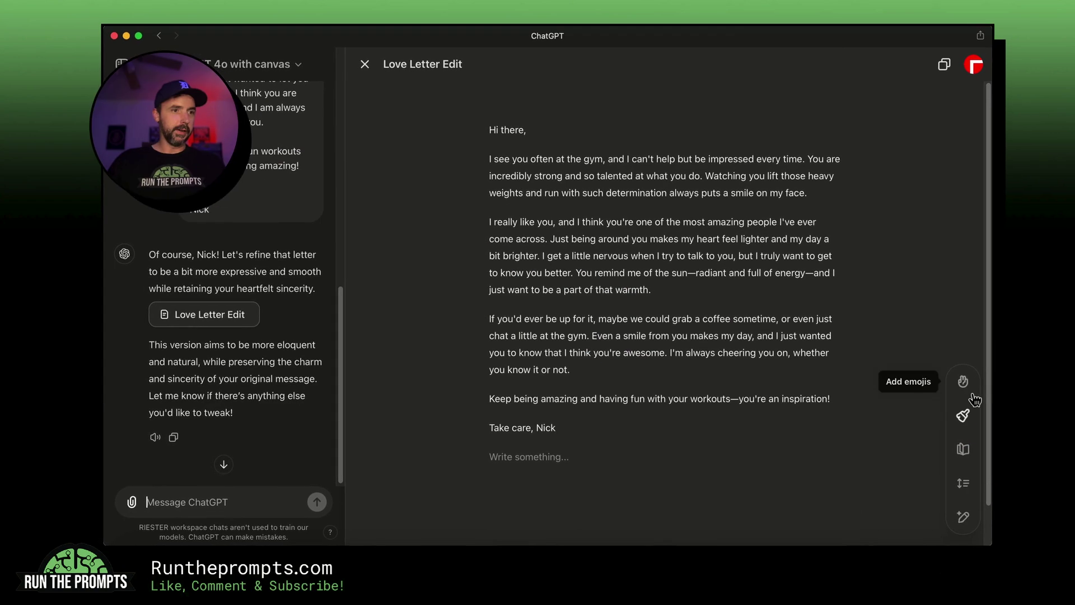
{"action": "left_click", "coordinate": [963, 383]}
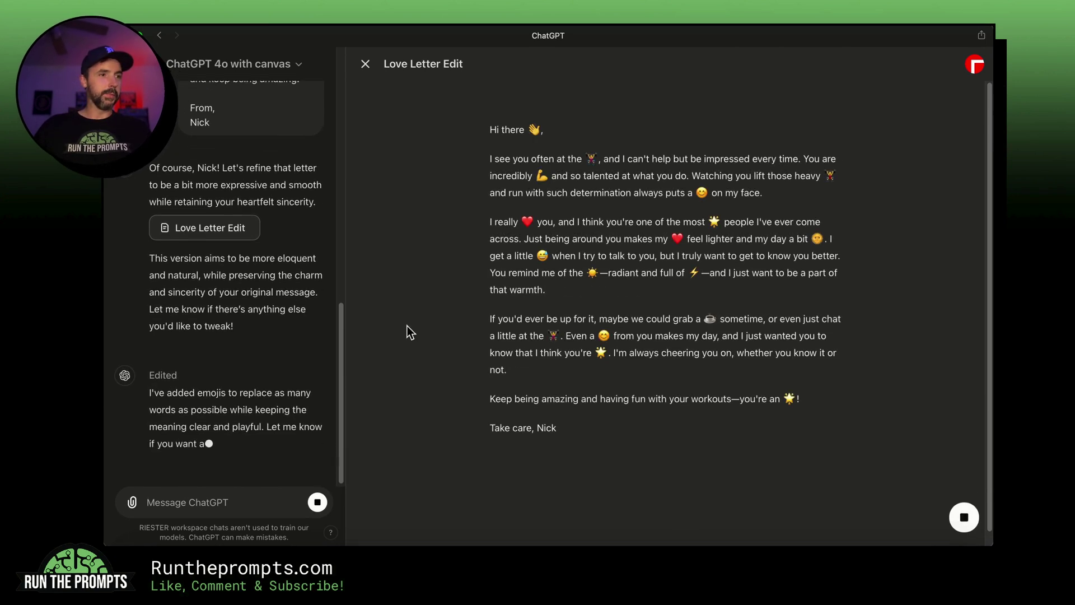
{"action": "left_click", "coordinate": [190, 500]}
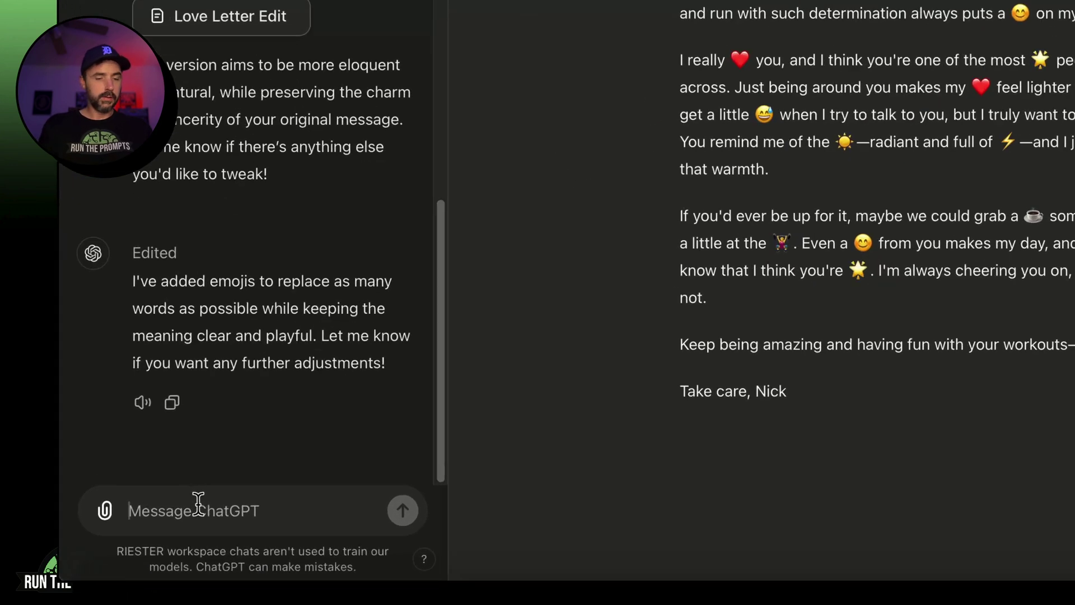
{"action": "type", "text": "Turn this into an"}
{"action": "type", "text": " engaging tweet"}
{"action": "type", "text": " for twitter and "}
{"action": "type", "text": "emoji"}
Reword the tweet request to keep the emojification, send it, and inspect the resulting tweet text
{"action": "key", "text": "BackSpace"}
{"action": "key", "text": "BackSpace"}
{"action": "key", "text": "BackSpace"}
{"action": "key", "text": "BackSpace"}
{"action": "key", "text": "BackSpace"}
{"action": "type", "text": "k"}
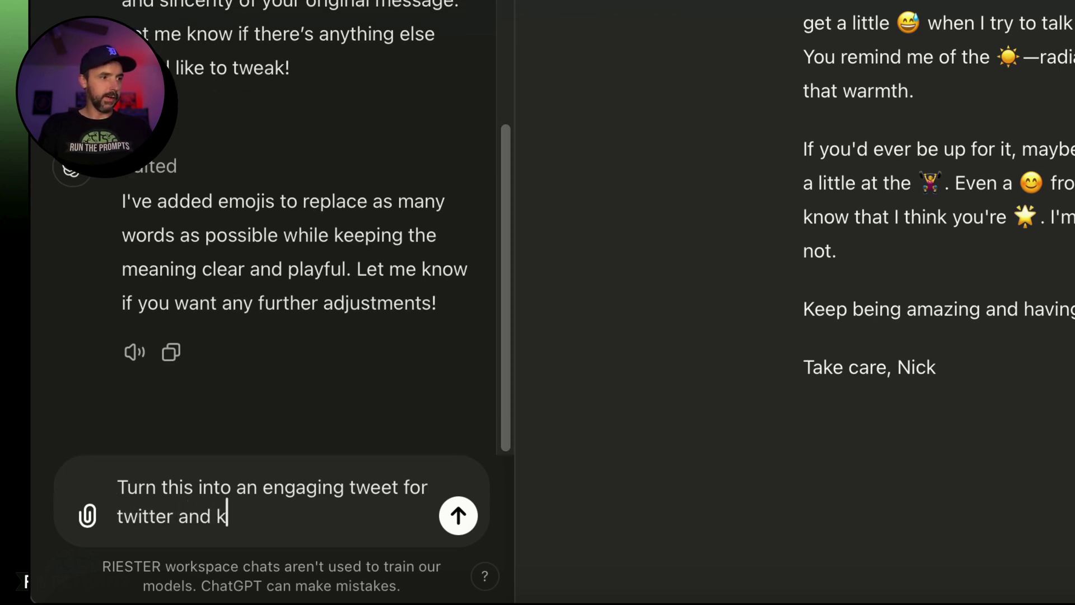
{"action": "type", "text": "eep the emjo"}
{"action": "type", "text": "ification."}
{"action": "key", "text": "Return"}
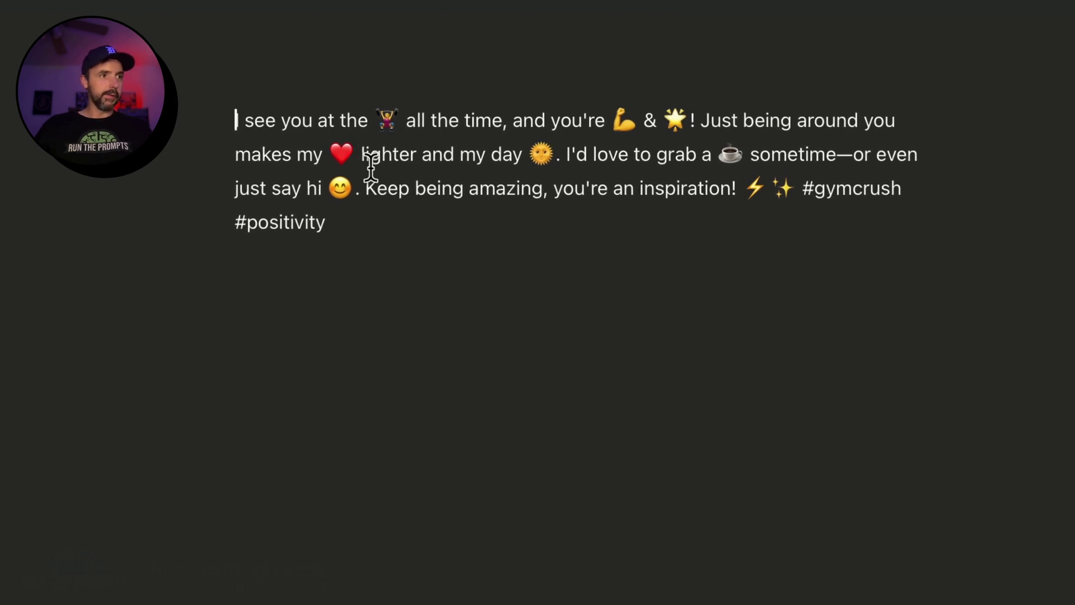
{"action": "left_click_drag", "start_coordinate": [384, 233], "coordinate": [230, 122]}
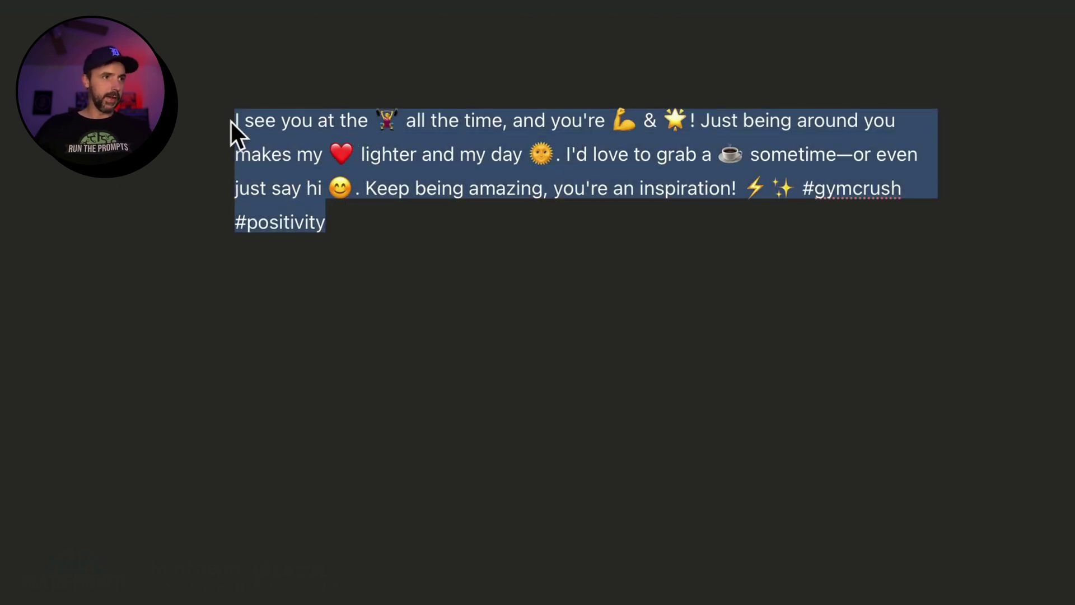
{"action": "left_click", "coordinate": [112, 186]}
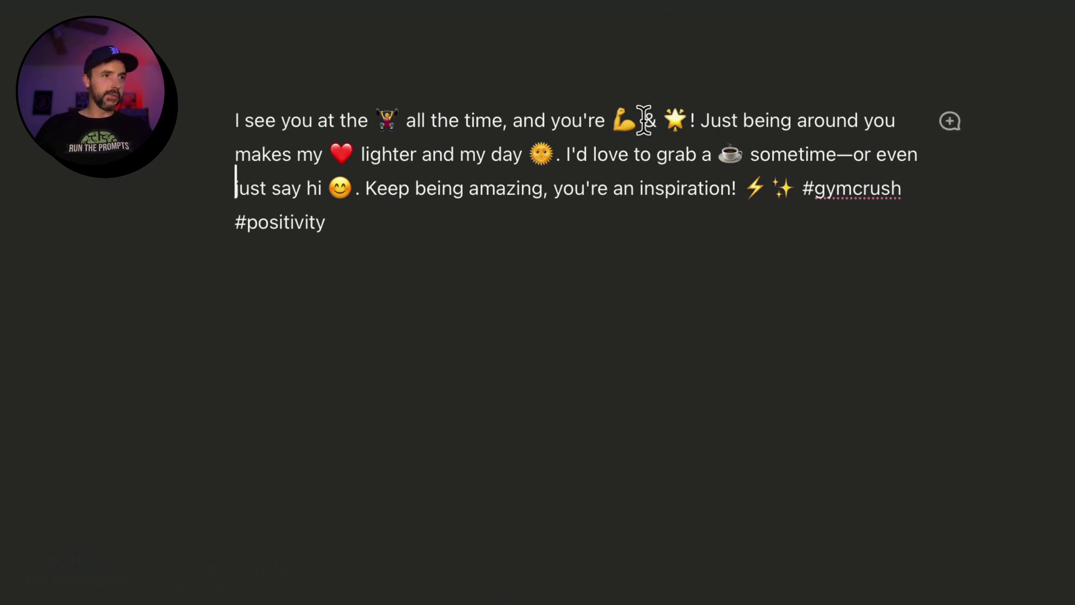
{"action": "left_click", "coordinate": [262, 154]}
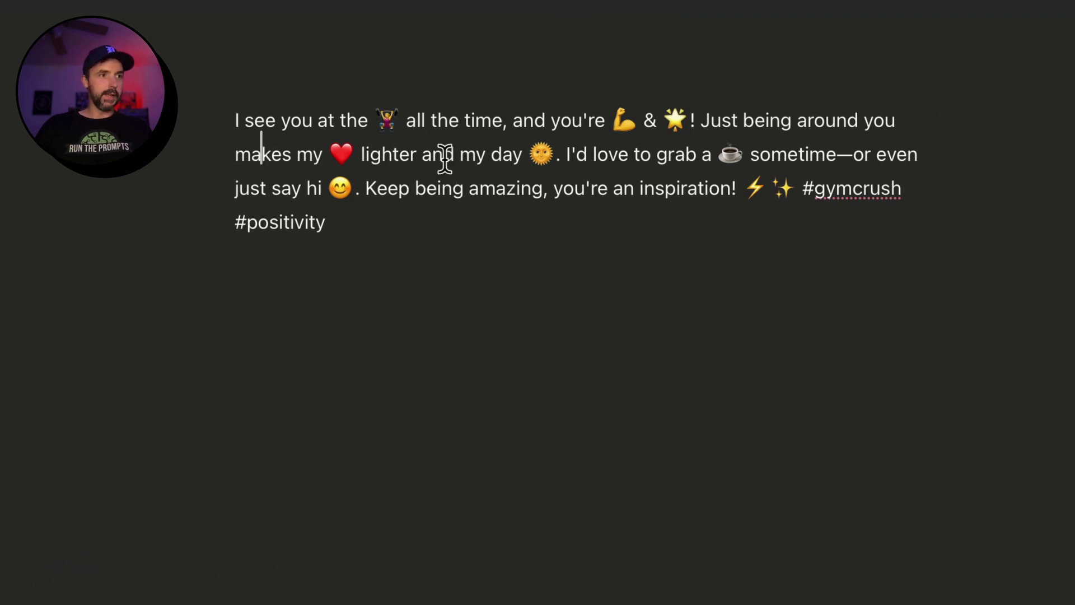